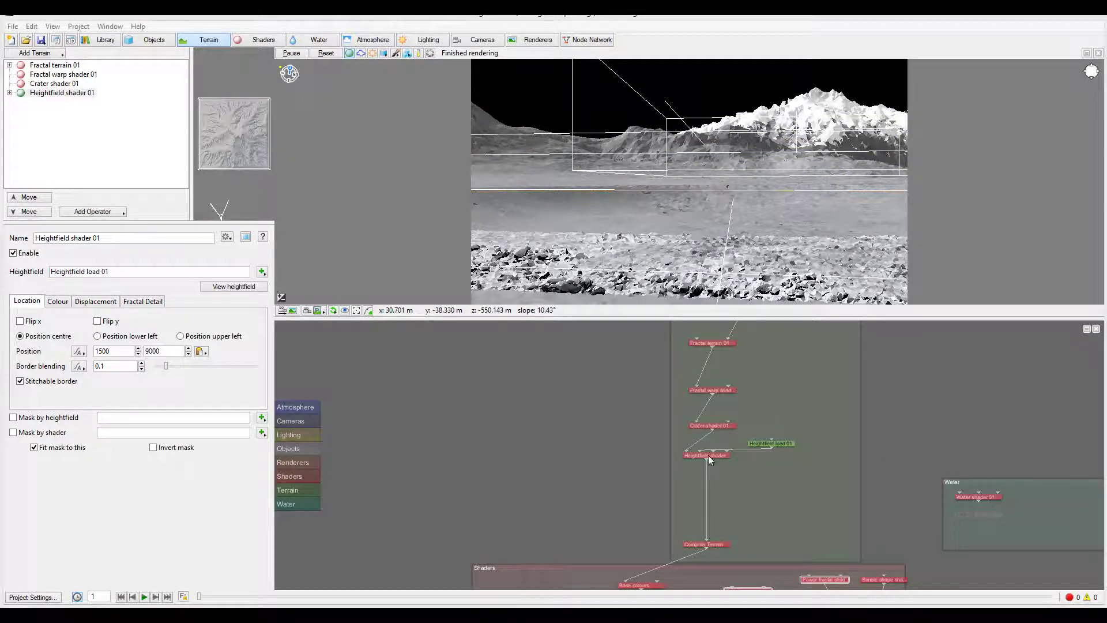
- Pan the node network up to show the Shaders, Atmosphere, Objects and Lighting groups
{"action": "left_click_drag", "start_coordinate": [659, 489], "coordinate": [662, 348]}
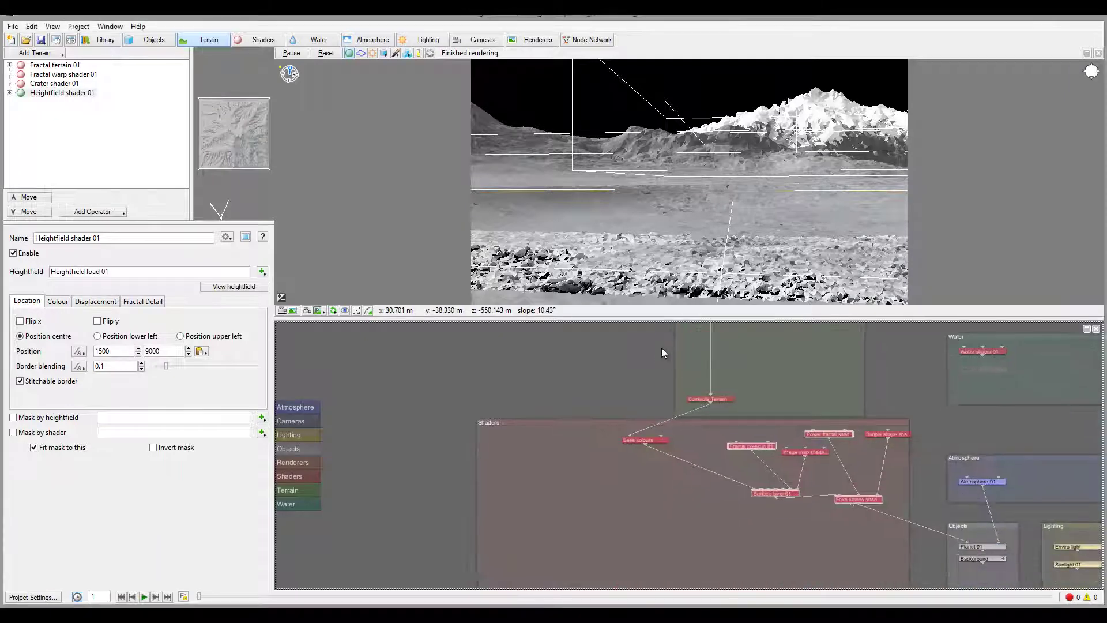
{"action": "left_click_drag", "start_coordinate": [787, 479], "coordinate": [774, 421]}
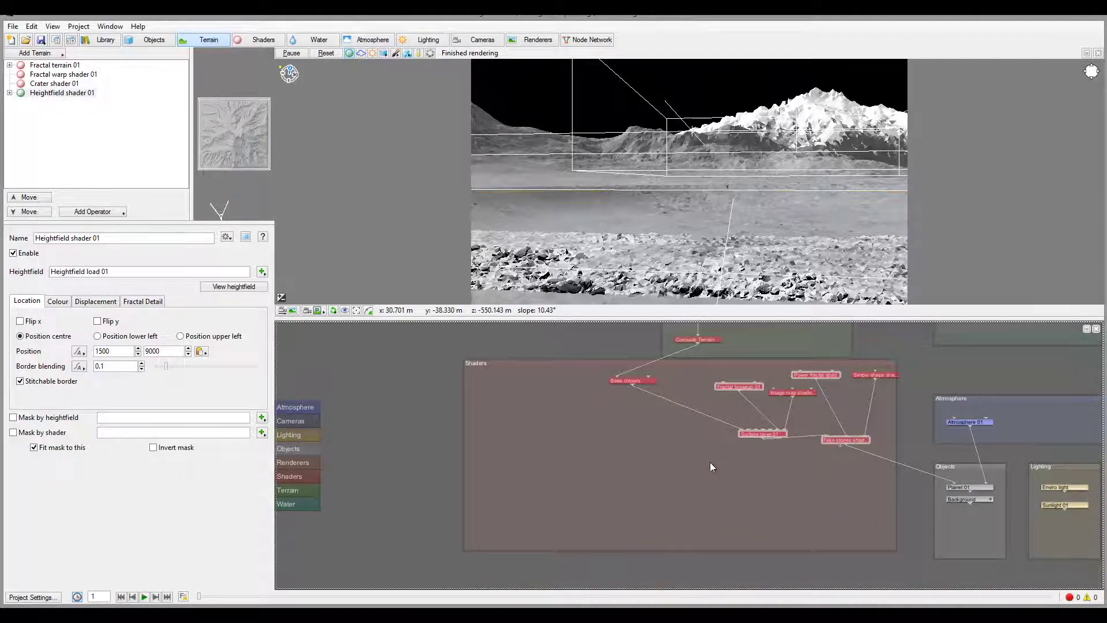
{"action": "left_click_drag", "start_coordinate": [715, 470], "coordinate": [624, 468]}
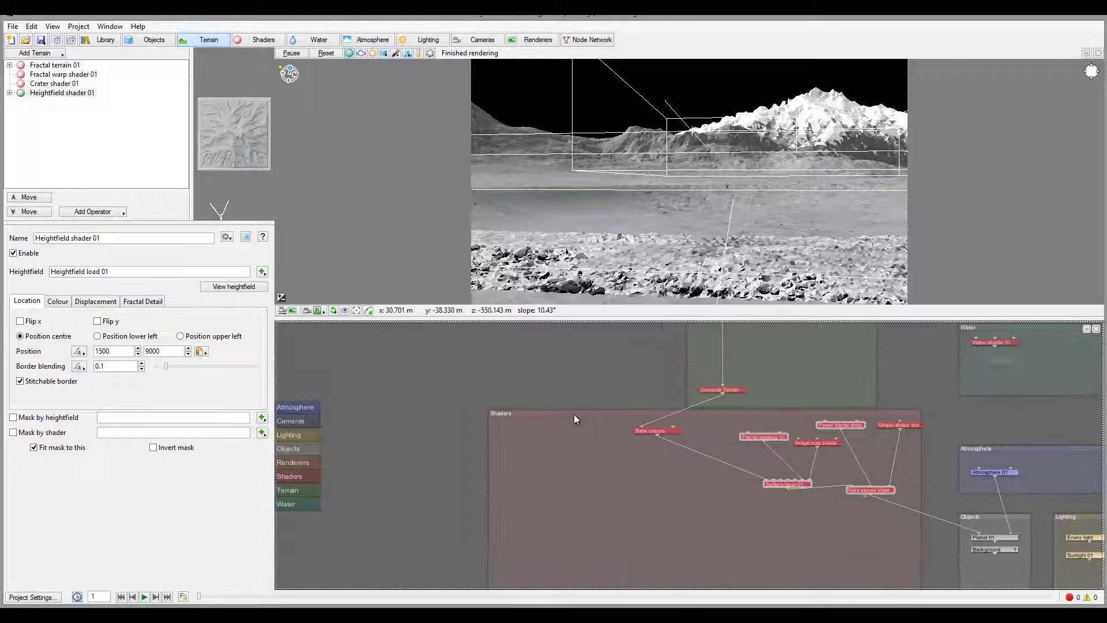
- Create a Surface layer shader and place Surface layer 02 with Fractal breakup 02 in the Shaders group
{"action": "right_click", "coordinate": [543, 334]}
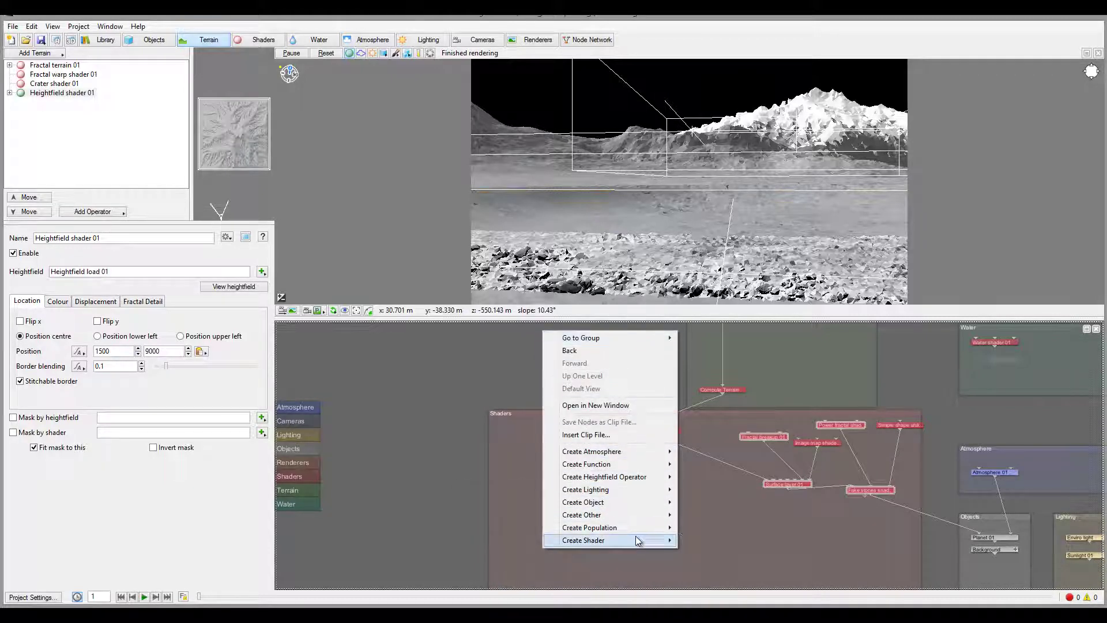
{"action": "mouse_move", "coordinate": [611, 540]}
{"action": "mouse_move", "coordinate": [506, 566]}
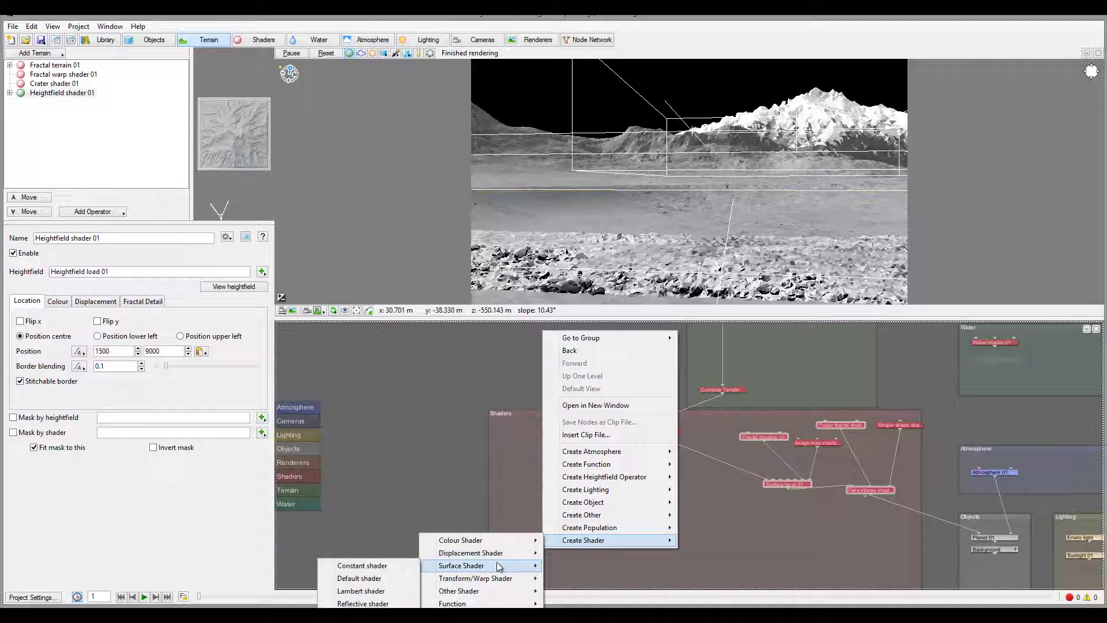
{"action": "left_click", "coordinate": [363, 603]}
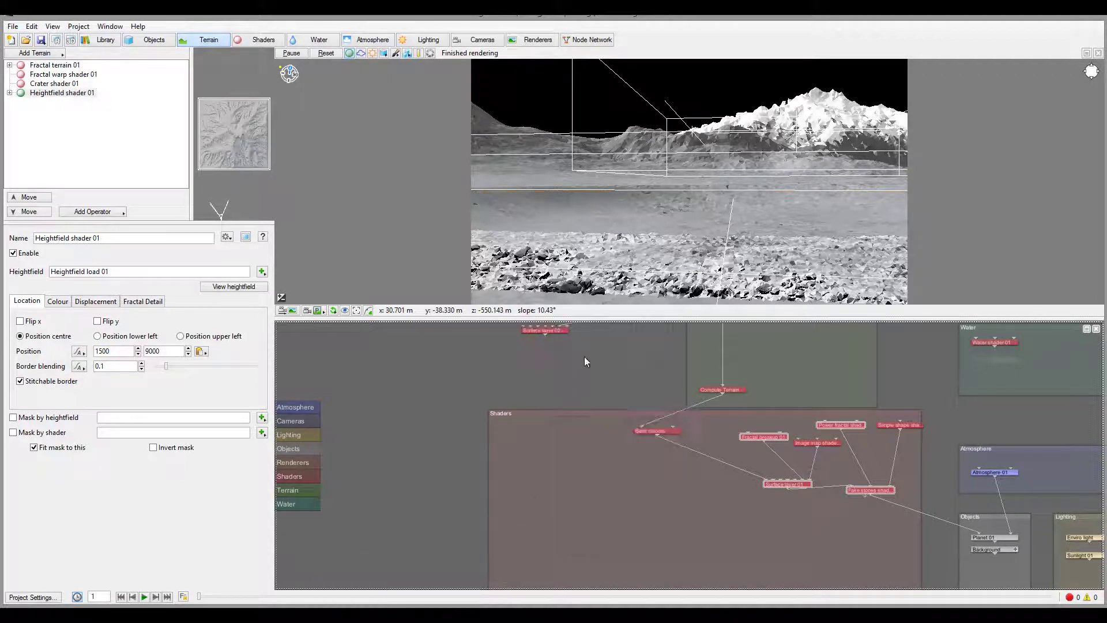
{"action": "left_click_drag", "start_coordinate": [539, 331], "coordinate": [552, 448]}
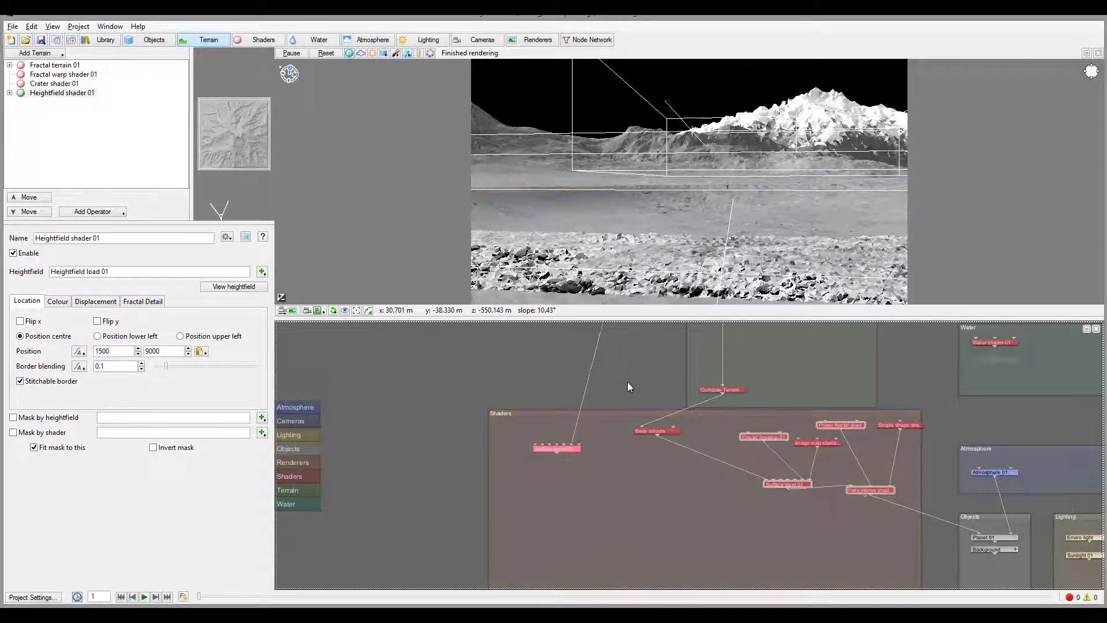
{"action": "scroll", "coordinate": [628, 382], "scroll_direction": "up", "scroll_amount": 1}
{"action": "left_click_drag", "start_coordinate": [596, 362], "coordinate": [578, 455]}
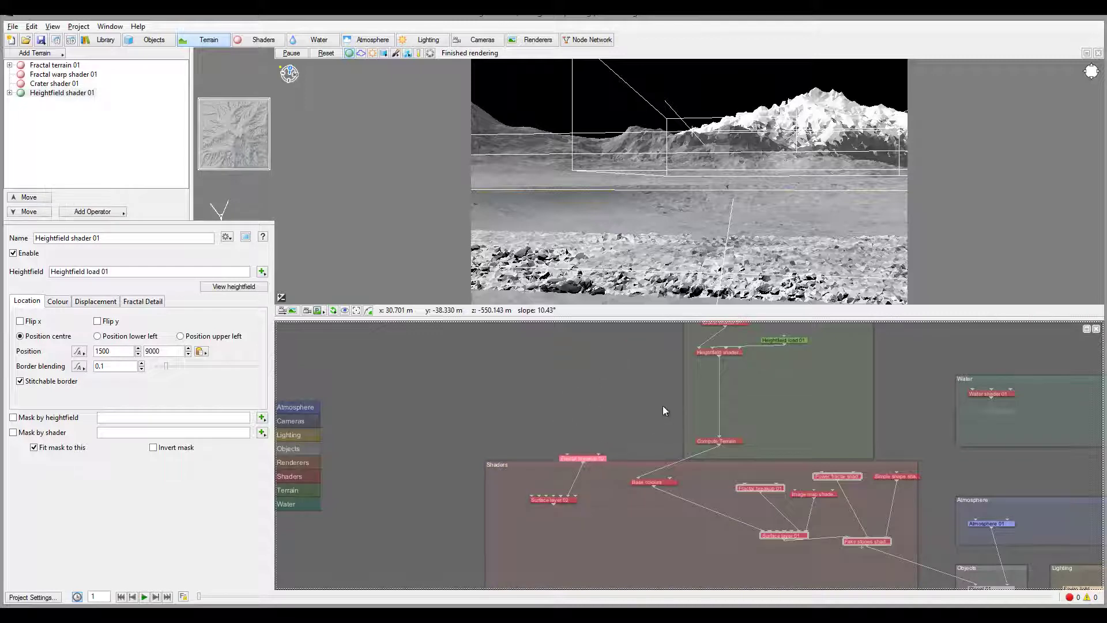
{"action": "left_click_drag", "start_coordinate": [663, 410], "coordinate": [620, 316]}
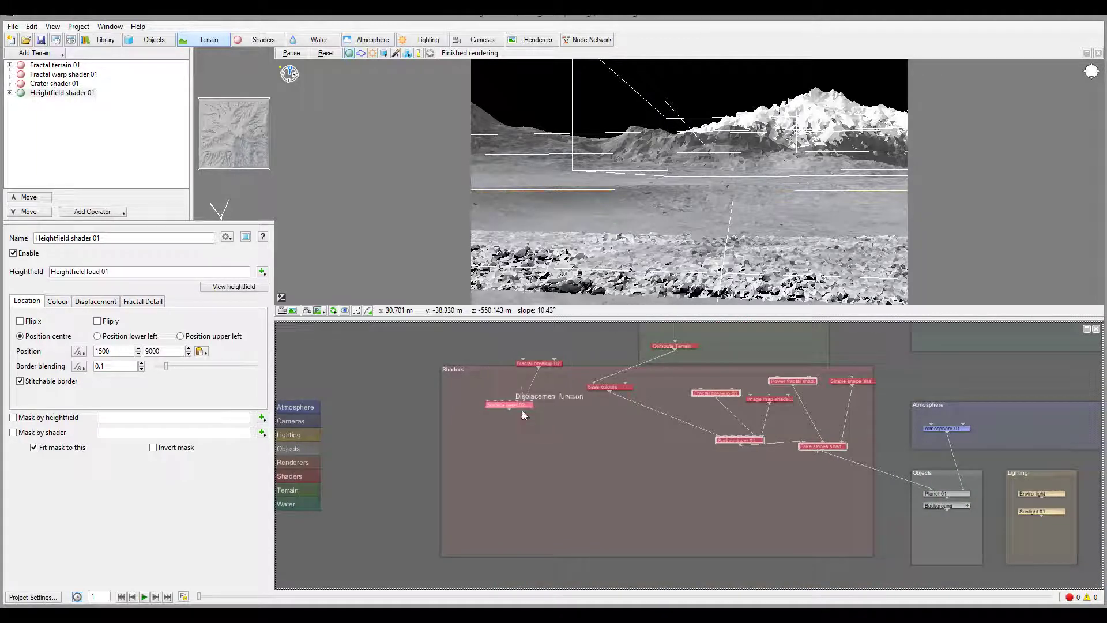
{"action": "left_click_drag", "start_coordinate": [524, 411], "coordinate": [587, 441]}
{"action": "left_click_drag", "start_coordinate": [545, 362], "coordinate": [597, 437]}
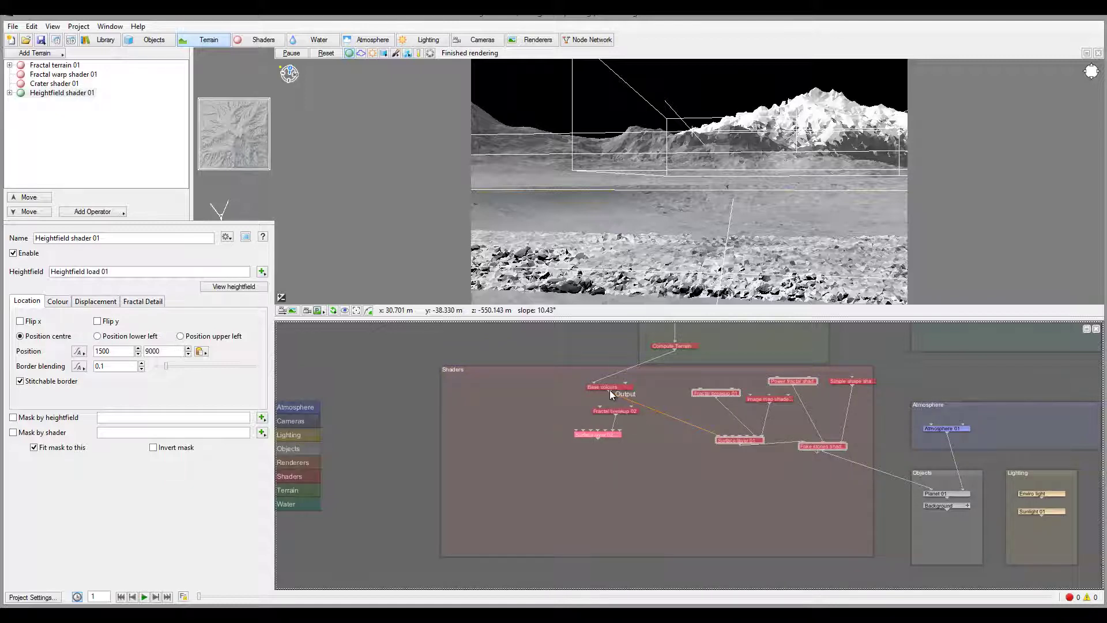
- Shift Base colours left and wire Surface layer 02 into Surface layer 01
{"action": "left_click_drag", "start_coordinate": [611, 389], "coordinate": [578, 431]}
{"action": "left_click_drag", "start_coordinate": [681, 446], "coordinate": [715, 437]}
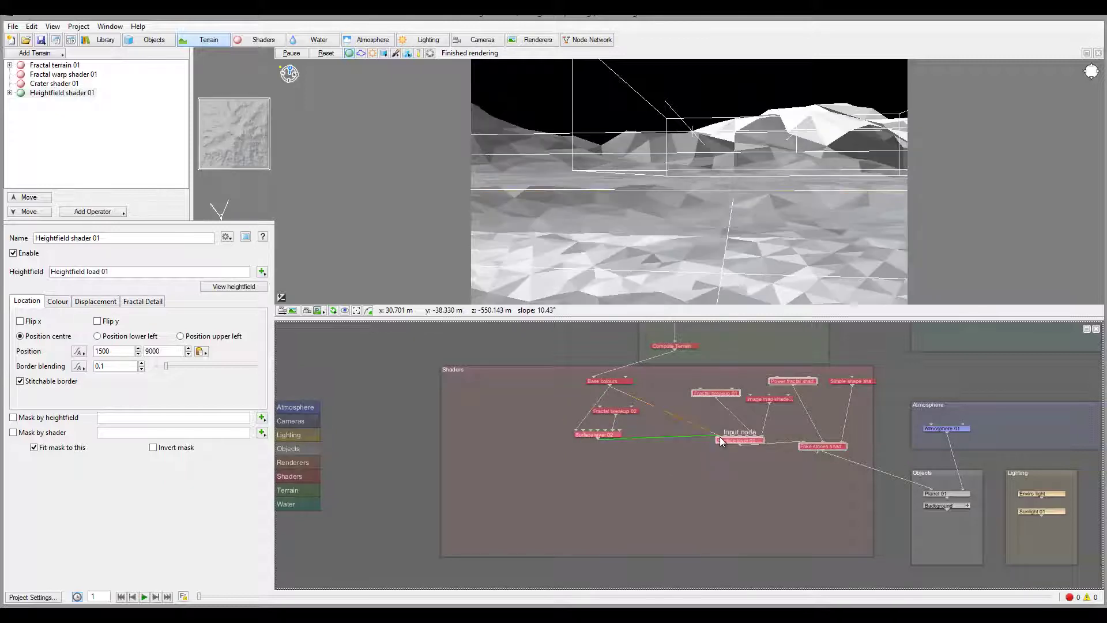
{"action": "left_click_drag", "start_coordinate": [629, 411], "coordinate": [660, 411]}
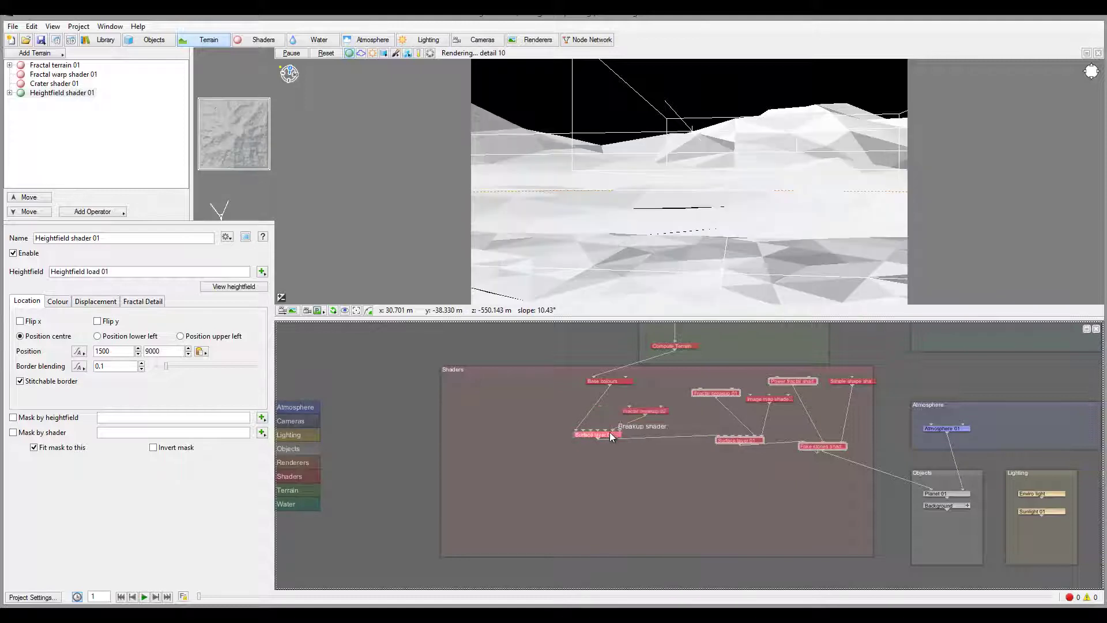
- Enable Surface layer 02's test colour and cap its maximum altitude at 600 with a 256.25 fuzzy zone
{"action": "double_click", "coordinate": [610, 432]}
{"action": "left_click", "coordinate": [227, 235]}
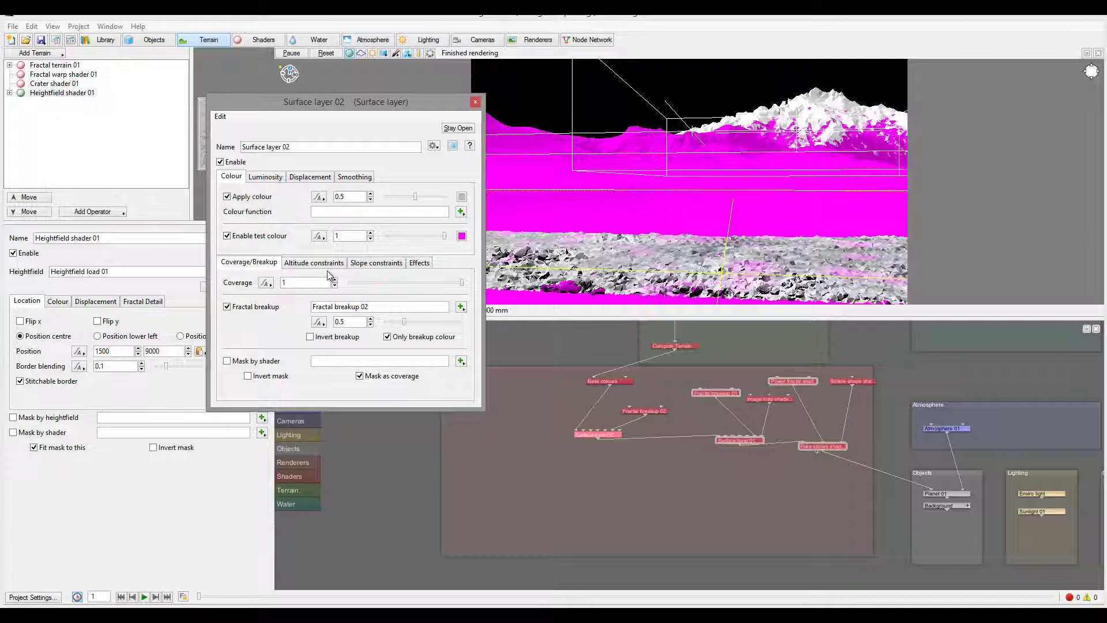
{"action": "left_click", "coordinate": [327, 264]}
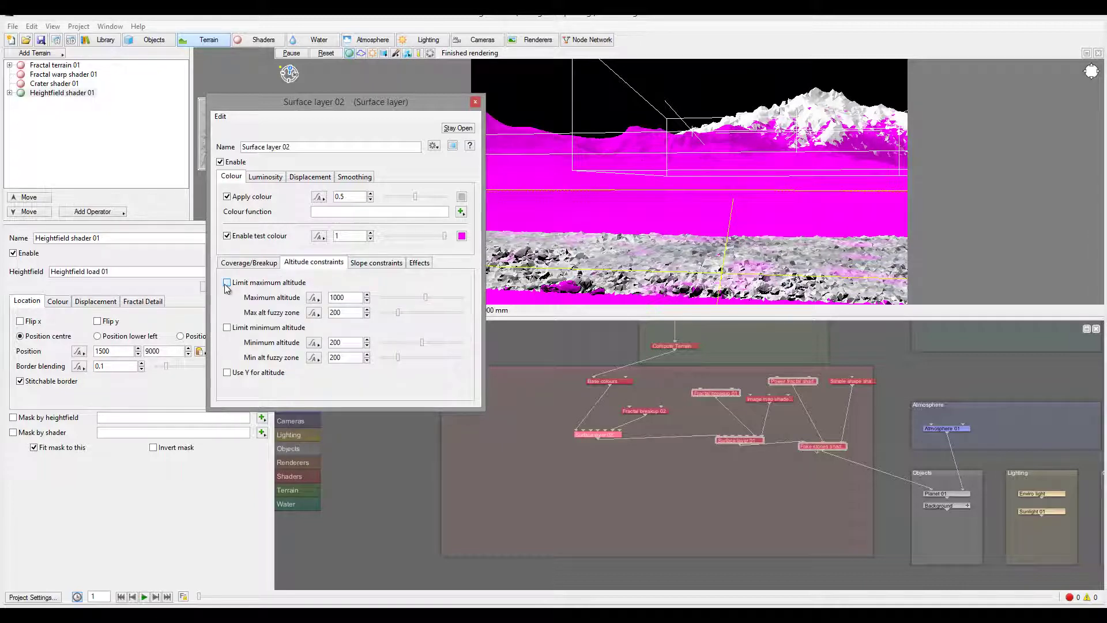
{"action": "left_click", "coordinate": [226, 283]}
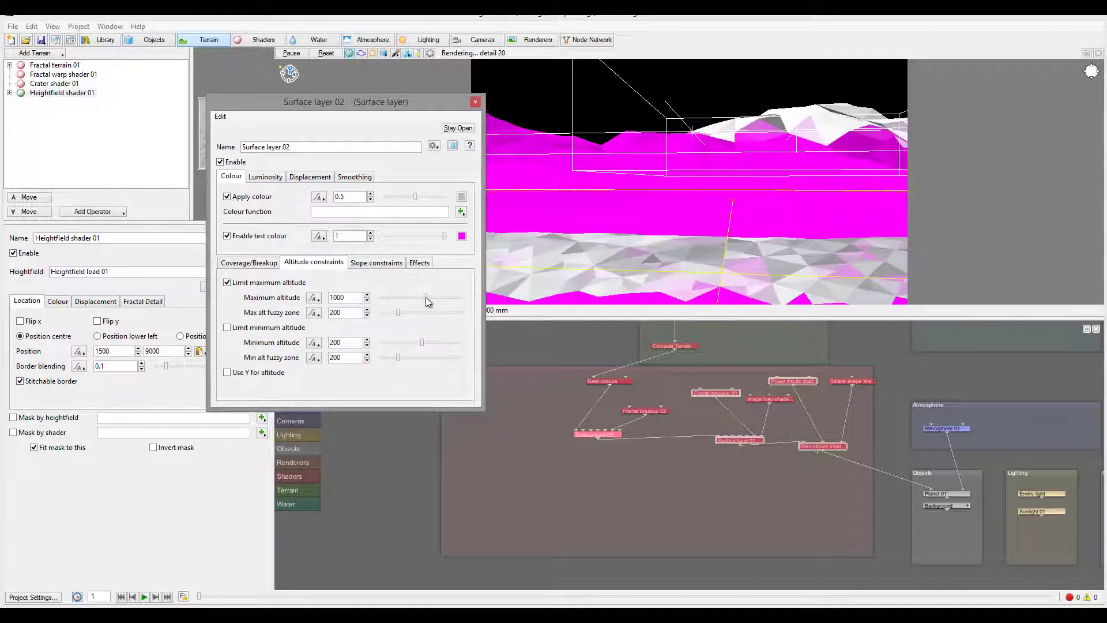
{"action": "left_click_drag", "start_coordinate": [360, 298], "coordinate": [286, 300]}
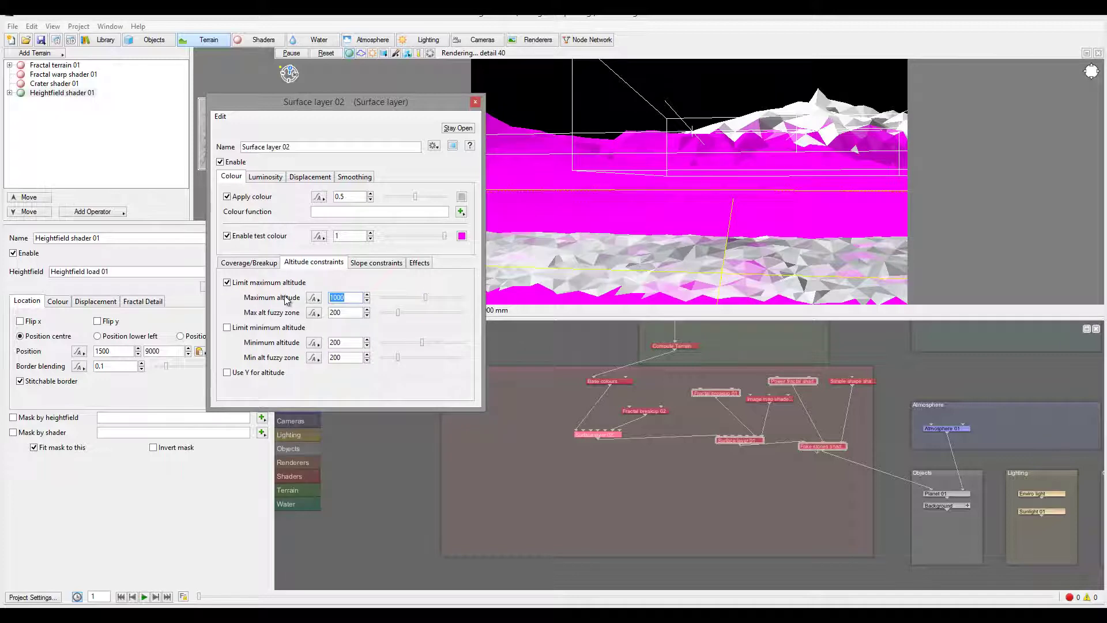
{"action": "type", "text": "620"}
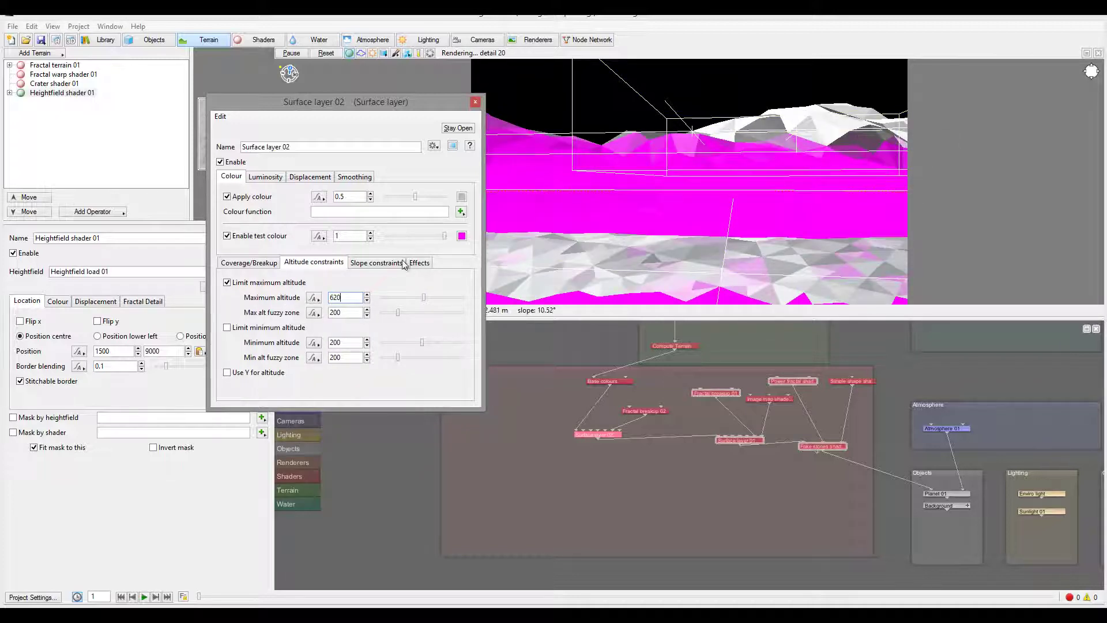
{"action": "left_click_drag", "start_coordinate": [397, 312], "coordinate": [403, 313]}
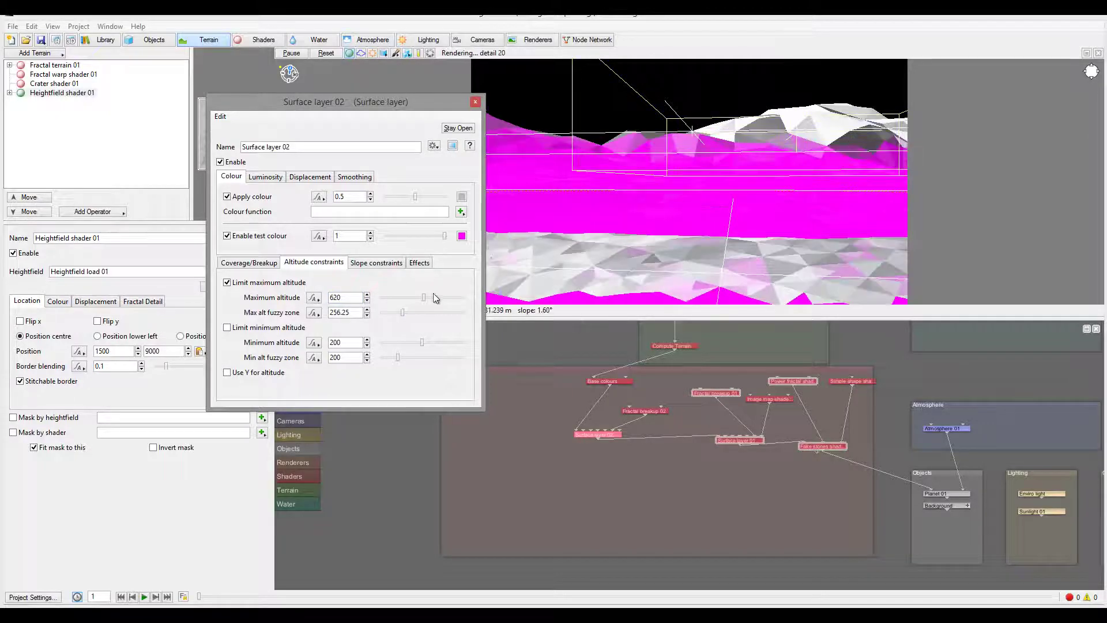
{"action": "left_click_drag", "start_coordinate": [342, 296], "coordinate": [295, 293]}
{"action": "type", "text": "6"}
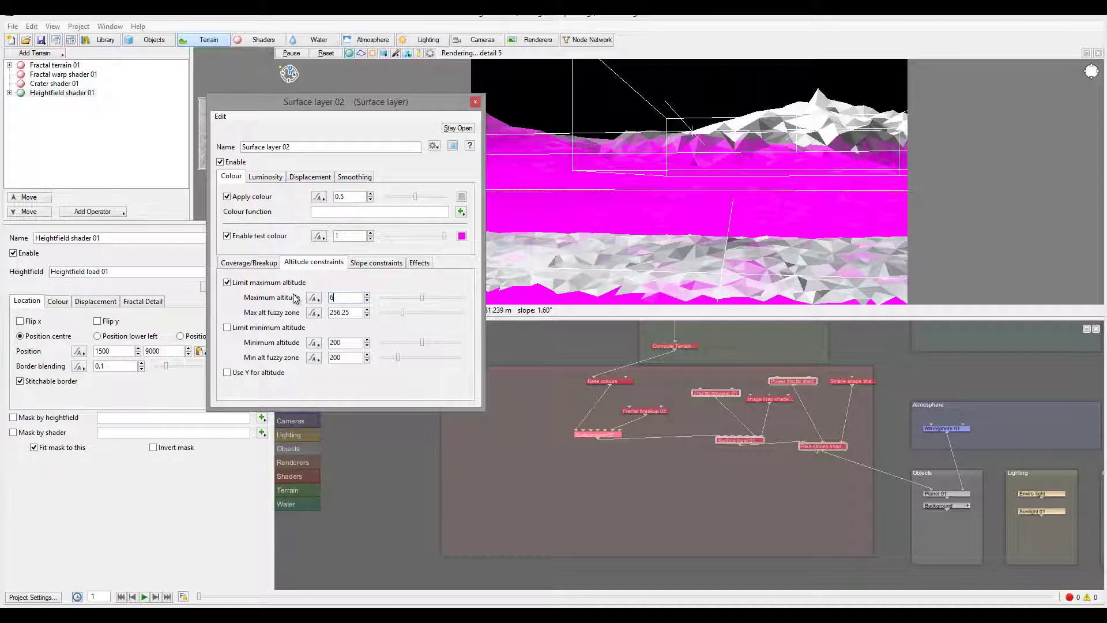
{"action": "type", "text": "00"}
- Limit Surface layer 02 to a maximum slope of 24.1875 with a 16.875 fuzzy zone
{"action": "left_click", "coordinate": [376, 263]}
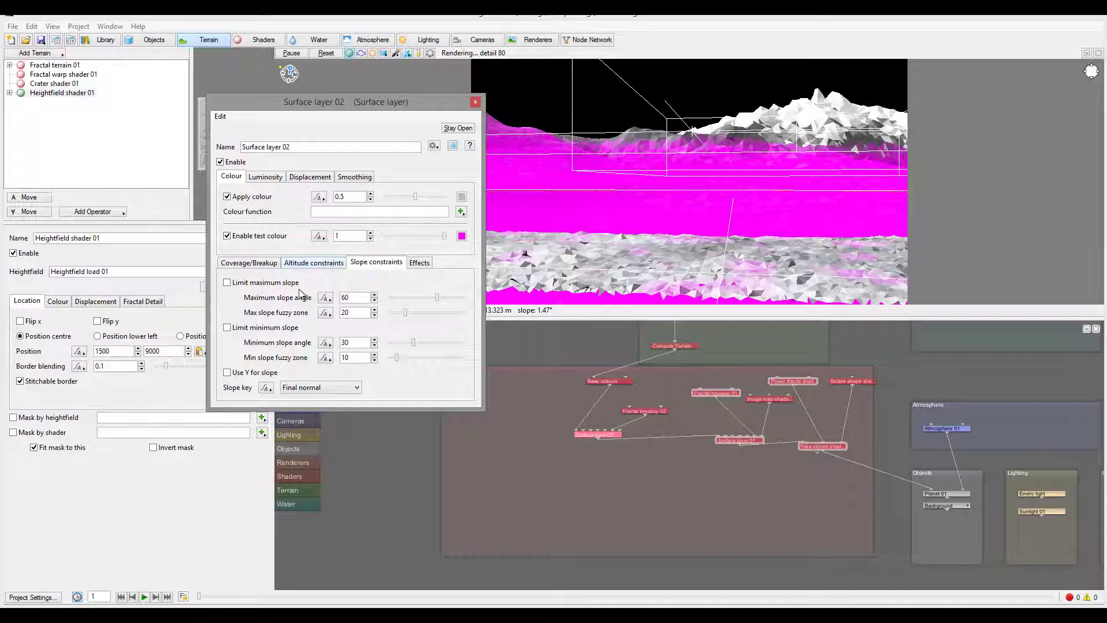
{"action": "left_click", "coordinate": [226, 283]}
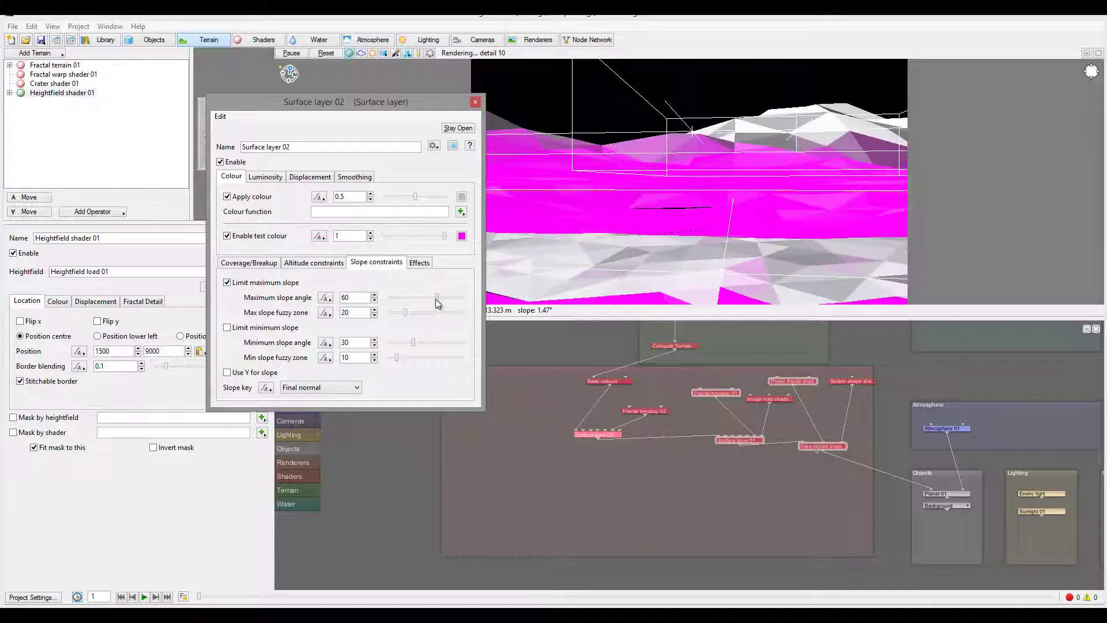
{"action": "left_click_drag", "start_coordinate": [437, 297], "coordinate": [406, 298]}
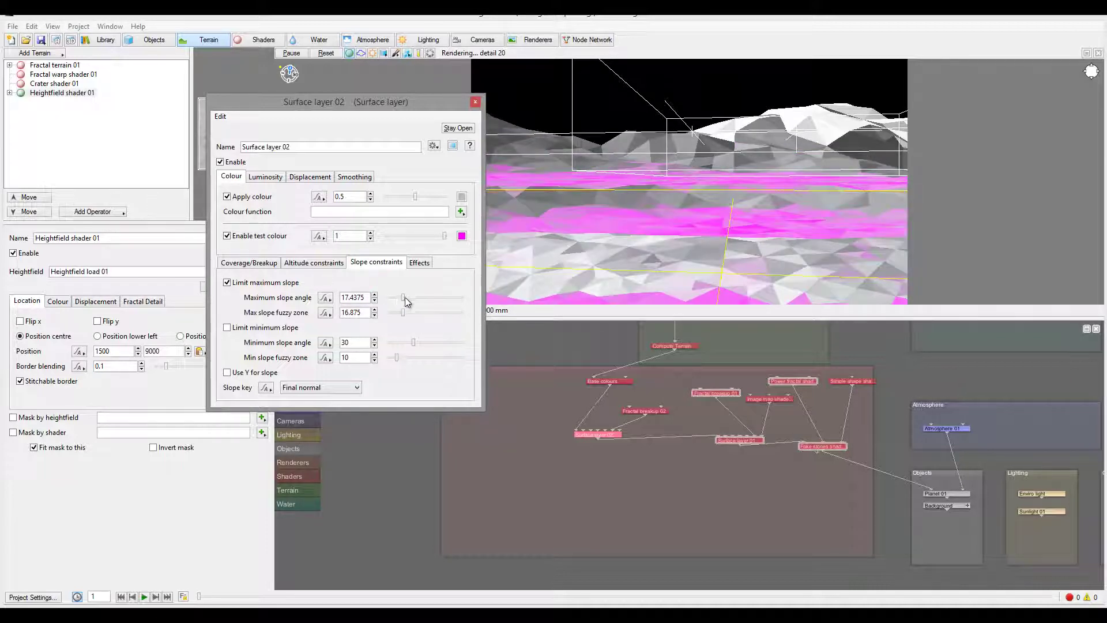
{"action": "left_click_drag", "start_coordinate": [406, 298], "coordinate": [410, 296]}
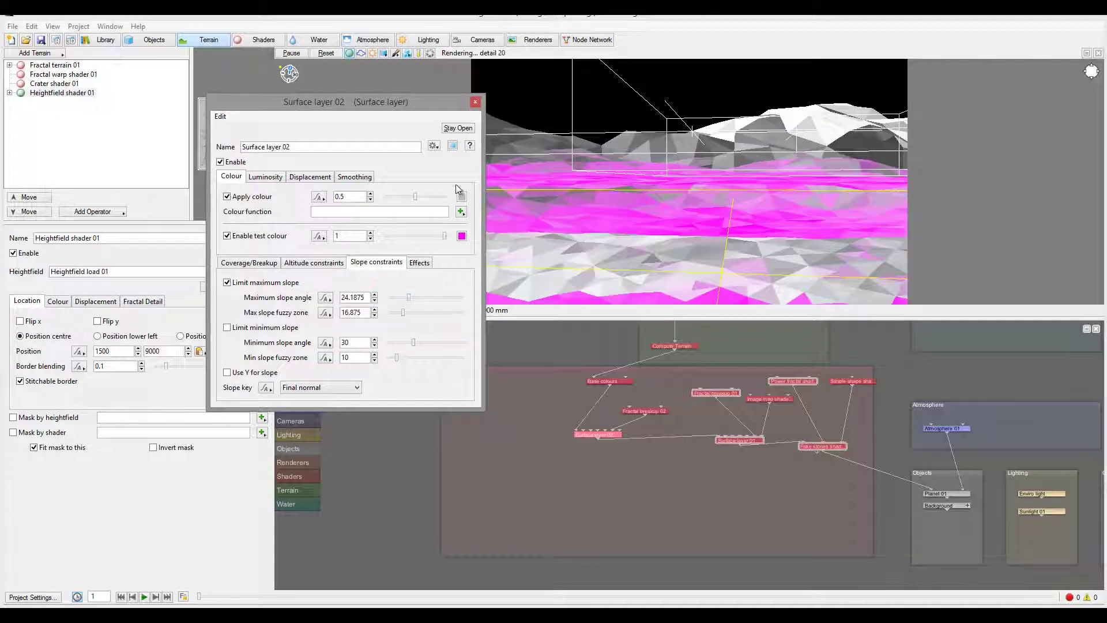
{"action": "left_click", "coordinate": [242, 263]}
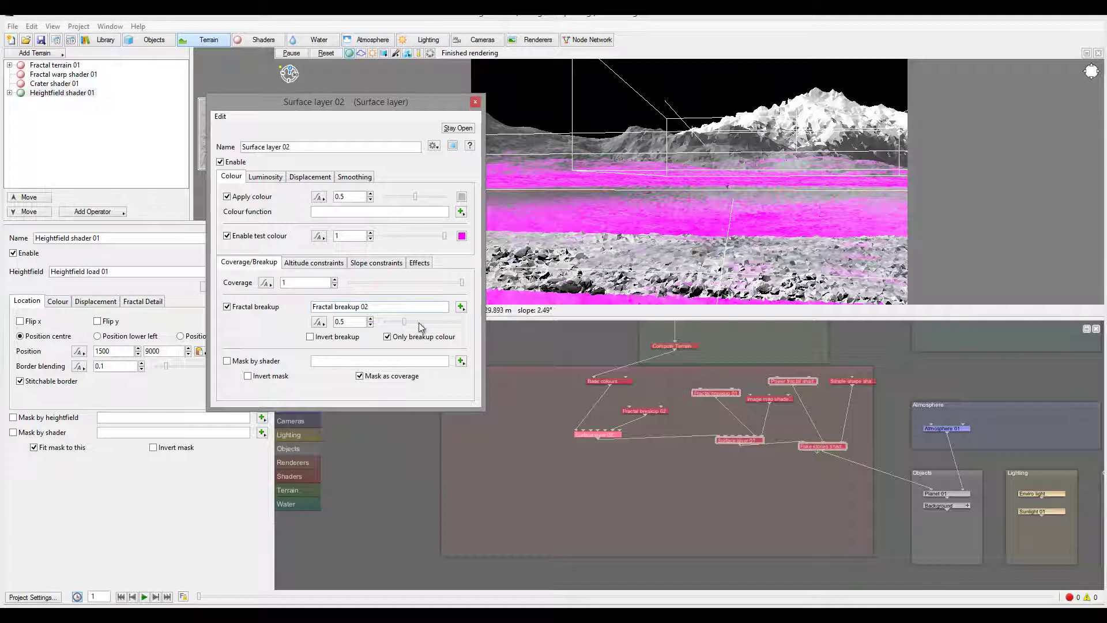
- Reduce Surface layer 02's coverage to 0.64375 and give it a dark grey colour
{"action": "left_click_drag", "start_coordinate": [462, 283], "coordinate": [419, 325]}
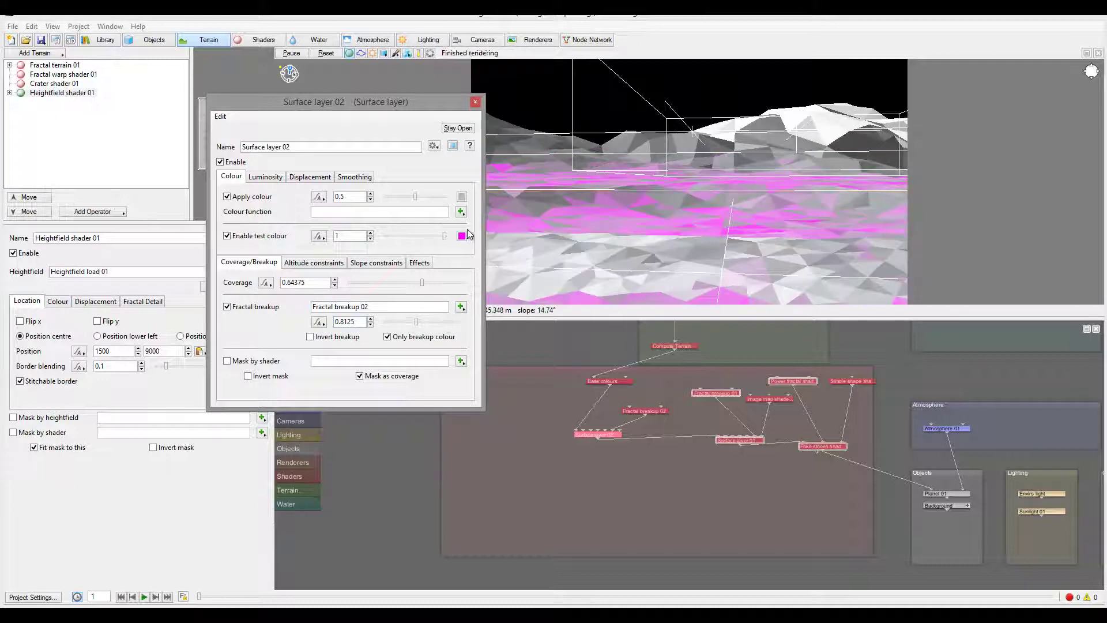
{"action": "left_click", "coordinate": [461, 198]}
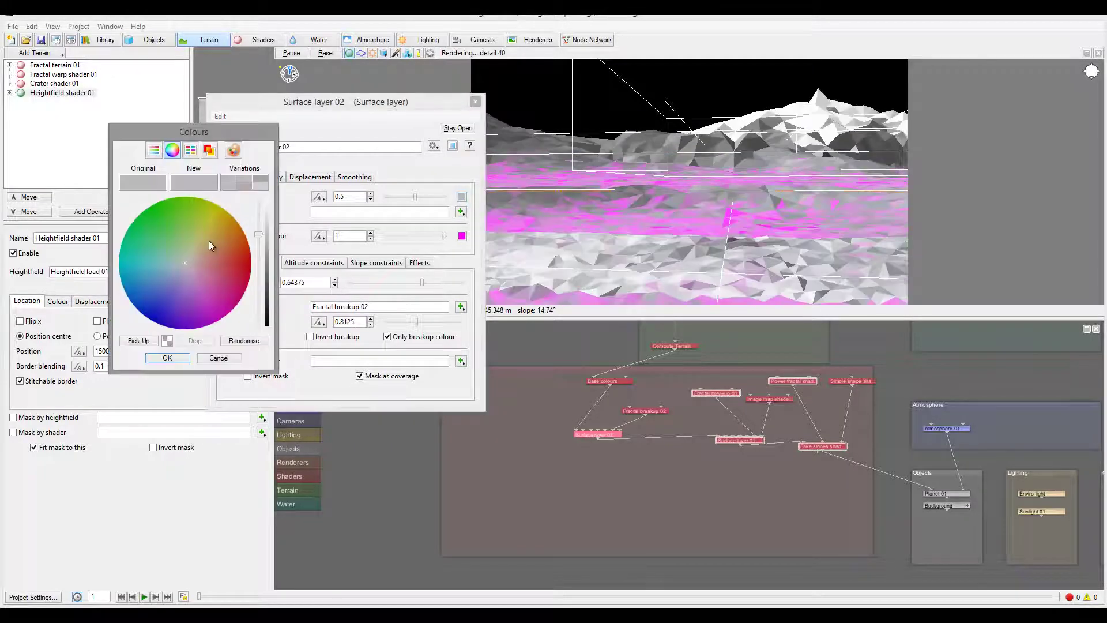
{"action": "left_click", "coordinate": [184, 252]}
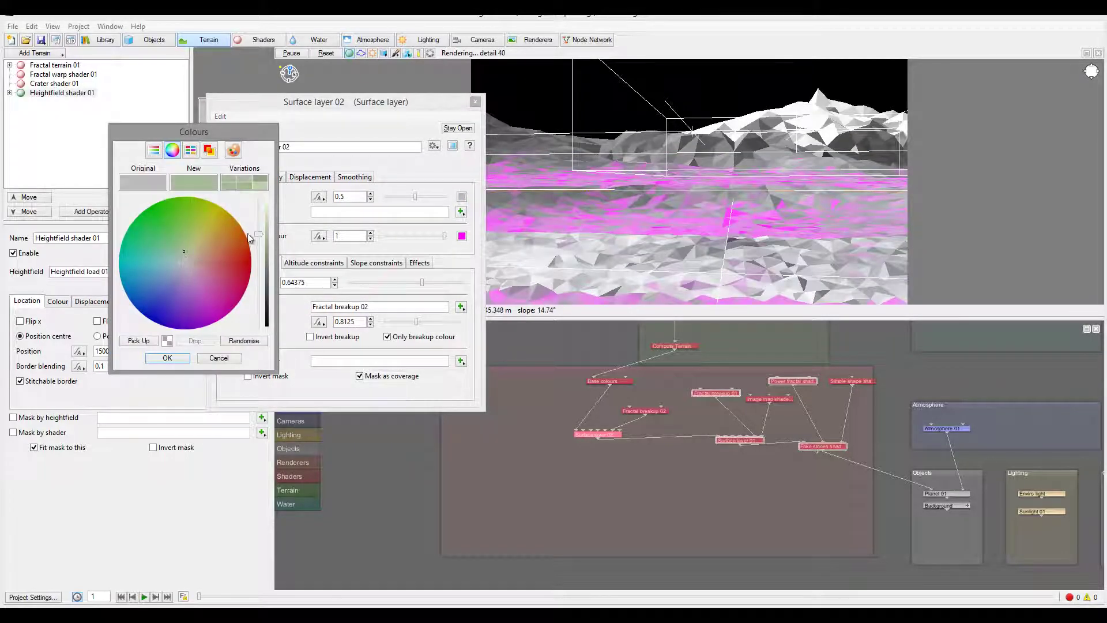
{"action": "left_click_drag", "start_coordinate": [258, 234], "coordinate": [258, 271]}
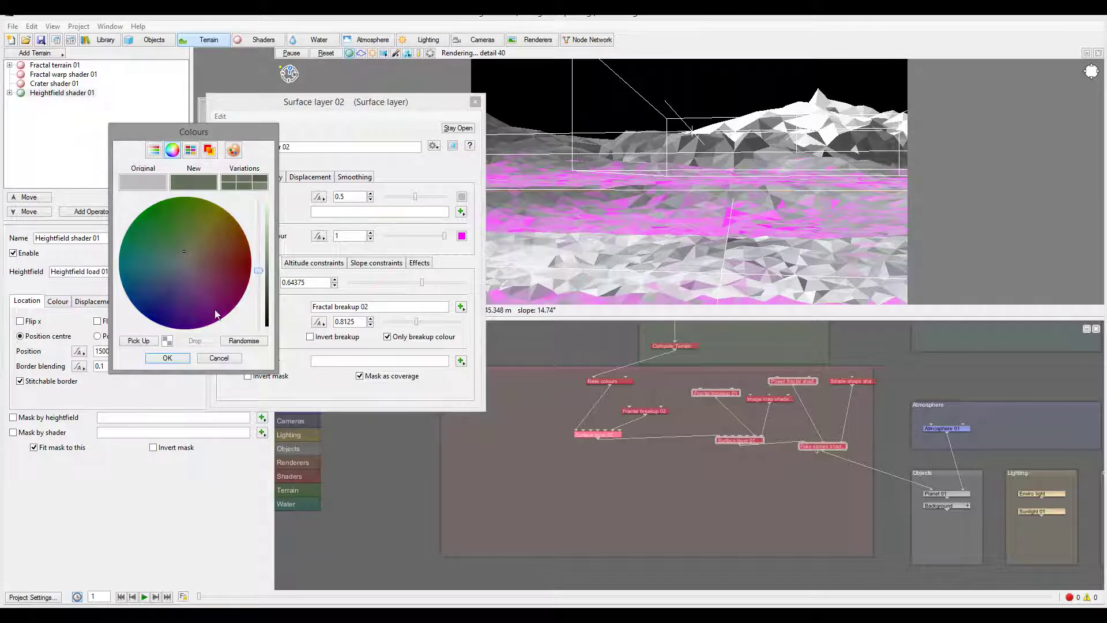
{"action": "left_click", "coordinate": [167, 358]}
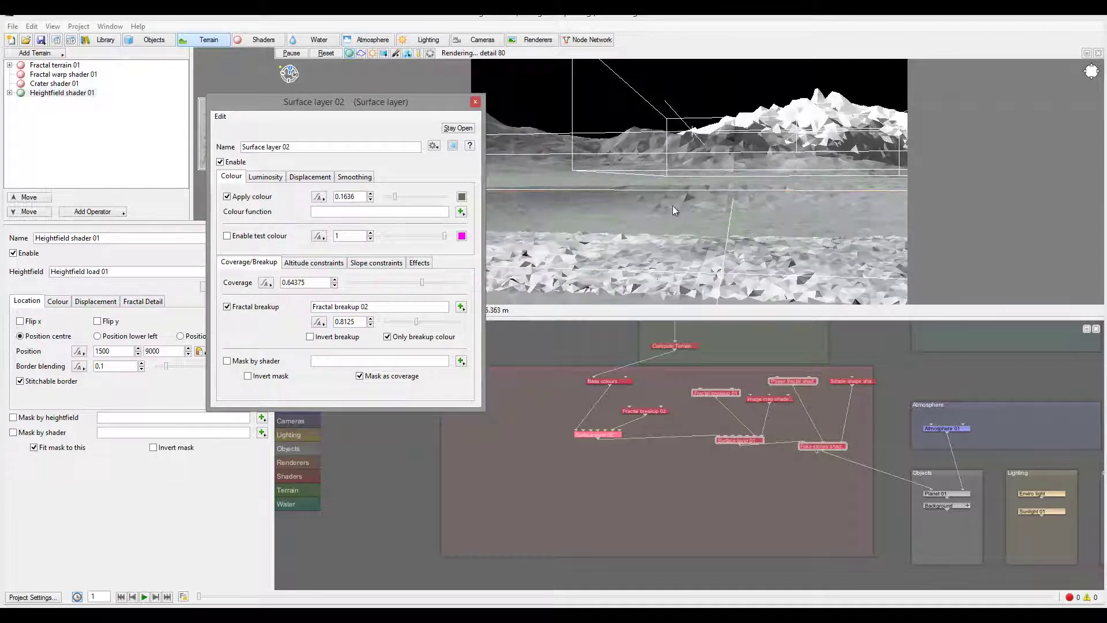
- Duplicate Fractal breakup 02 and Surface layer 02, connecting the copy as Surface layer 02's child layer
{"action": "left_click", "coordinate": [476, 101]}
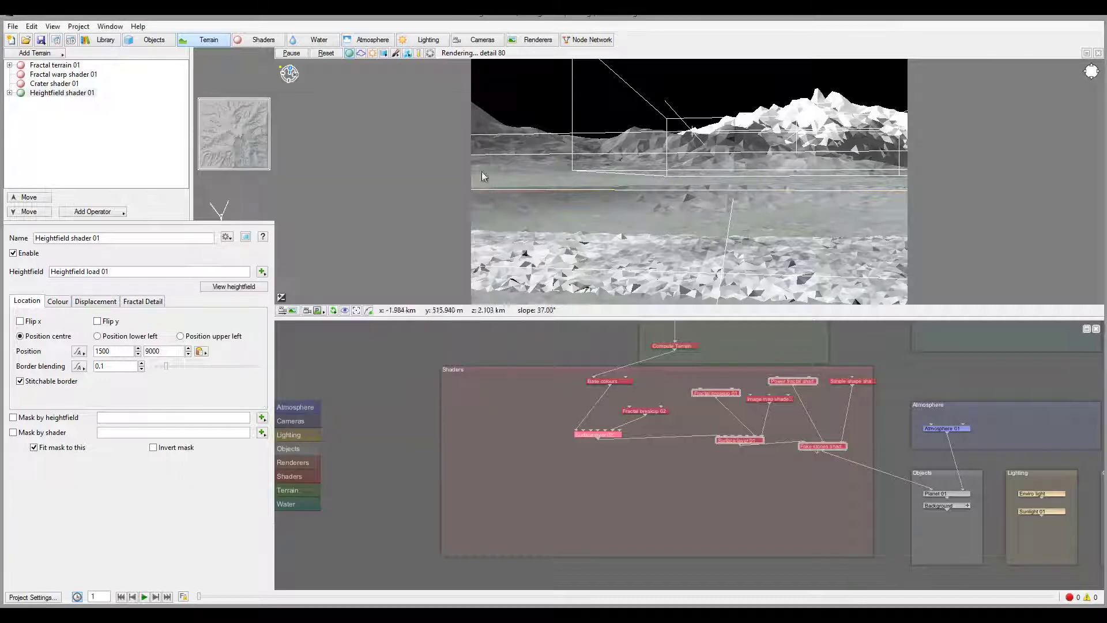
{"action": "left_click_drag", "start_coordinate": [680, 399], "coordinate": [583, 441]}
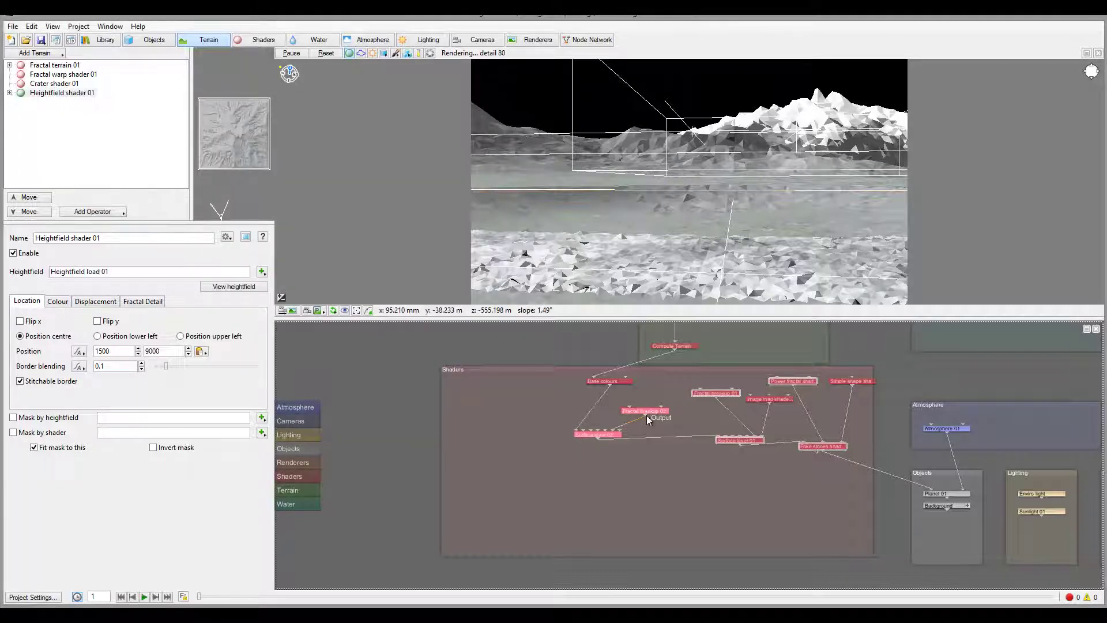
{"action": "key", "text": "ctrl+c"}
{"action": "key", "text": "ctrl+v"}
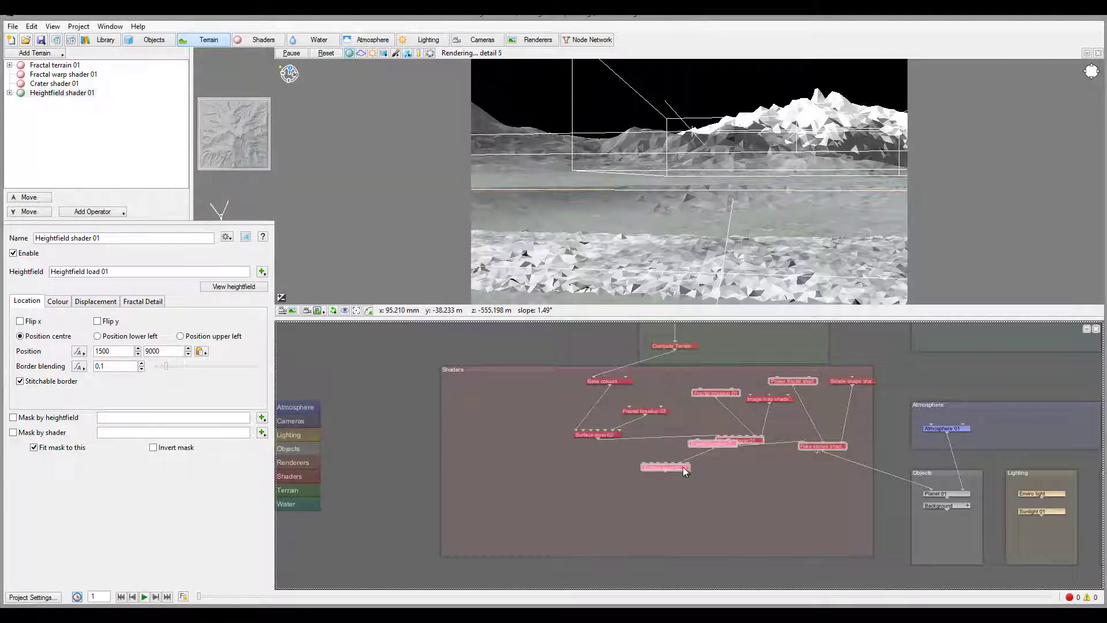
{"action": "left_click_drag", "start_coordinate": [683, 468], "coordinate": [606, 431]}
{"action": "left_click_drag", "start_coordinate": [542, 380], "coordinate": [534, 388]}
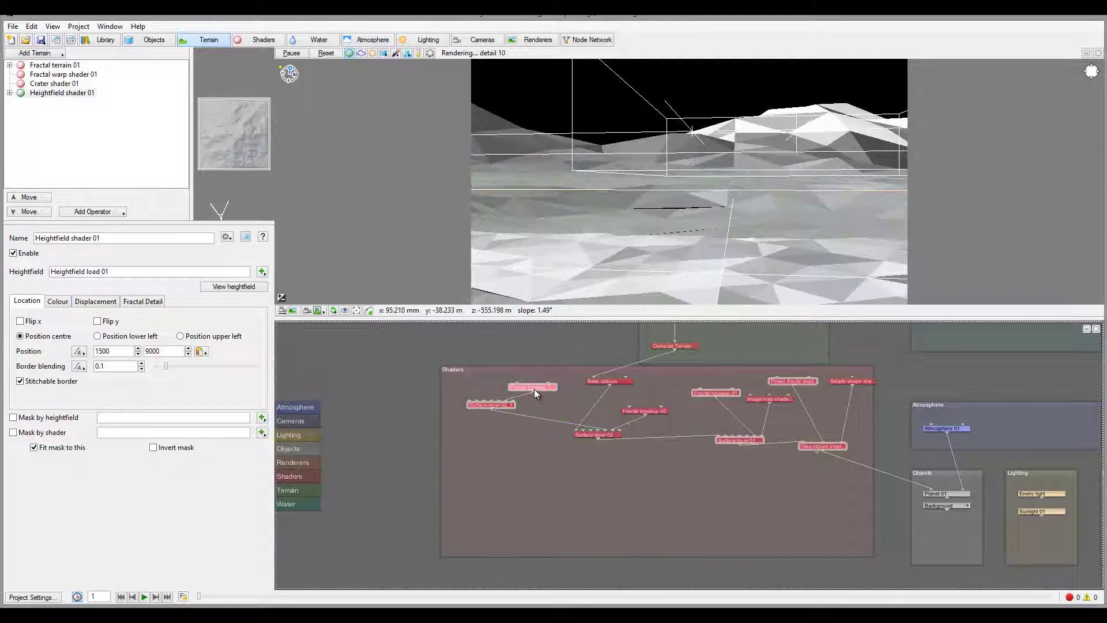
- Colour Surface layer 02_1 olive green with 0.46875 coverage and 0.175 fractal breakup
{"action": "double_click", "coordinate": [494, 405]}
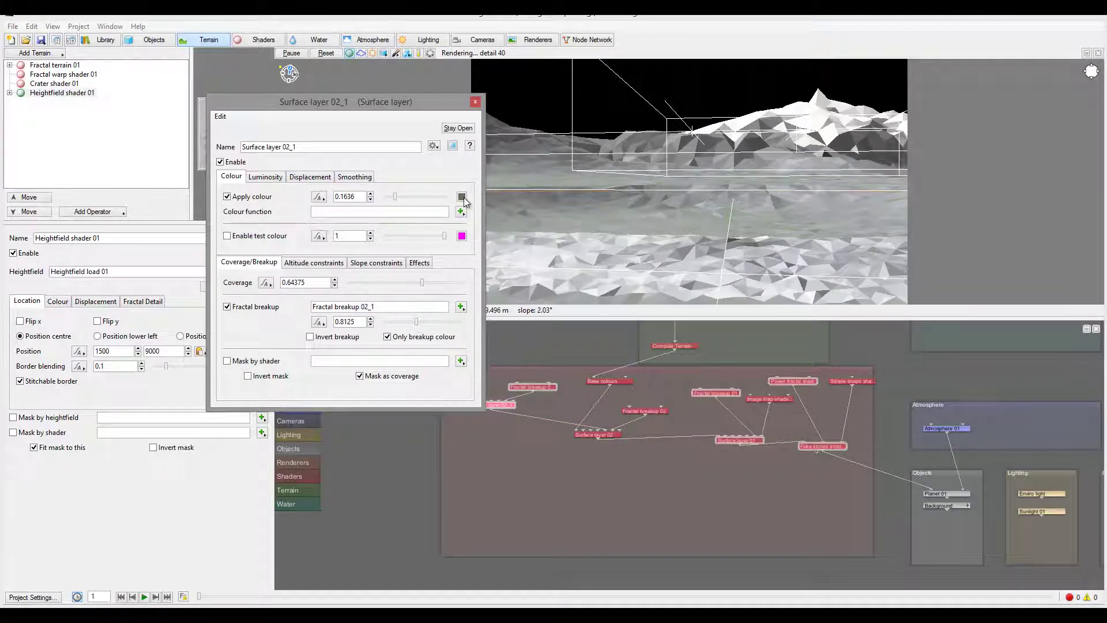
{"action": "left_click", "coordinate": [461, 197]}
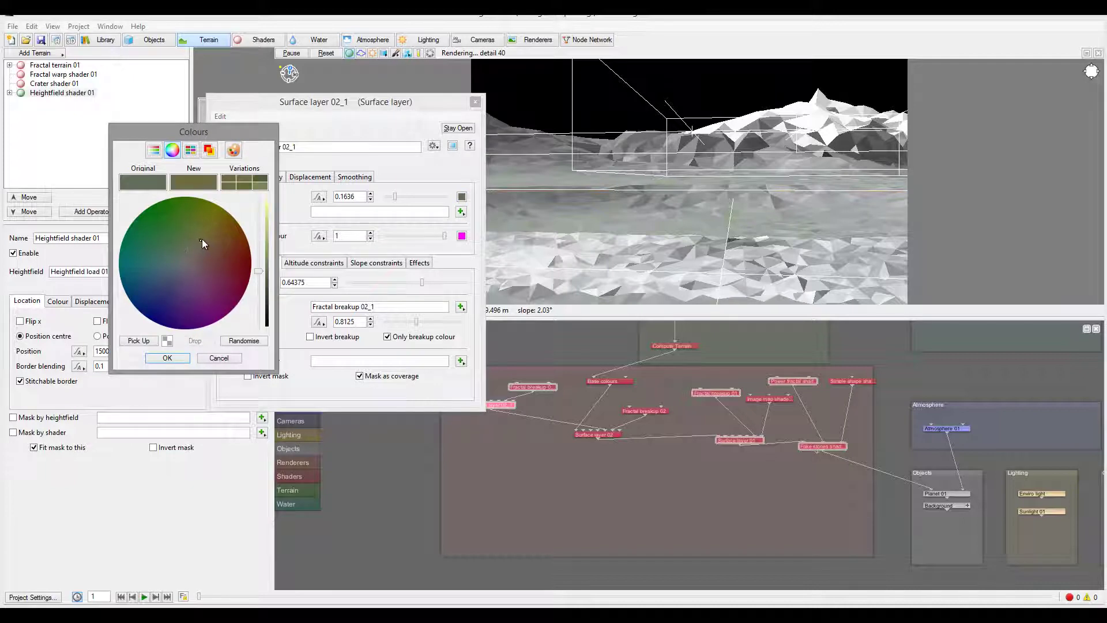
{"action": "left_click_drag", "start_coordinate": [202, 239], "coordinate": [201, 229]}
{"action": "left_click", "coordinate": [188, 362]}
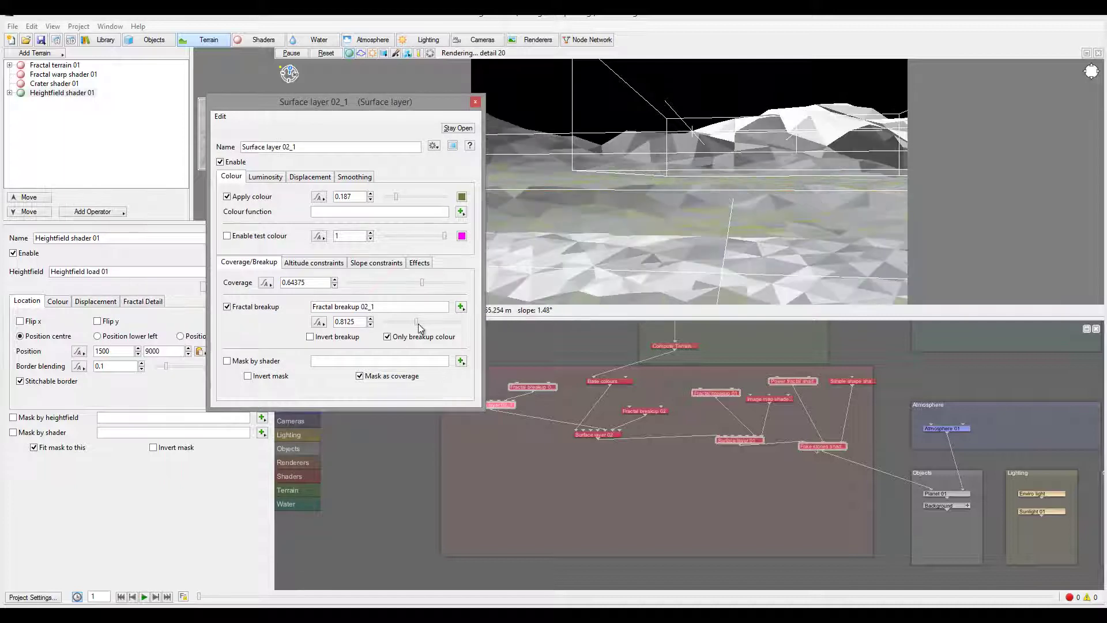
{"action": "left_click_drag", "start_coordinate": [417, 323], "coordinate": [397, 324]}
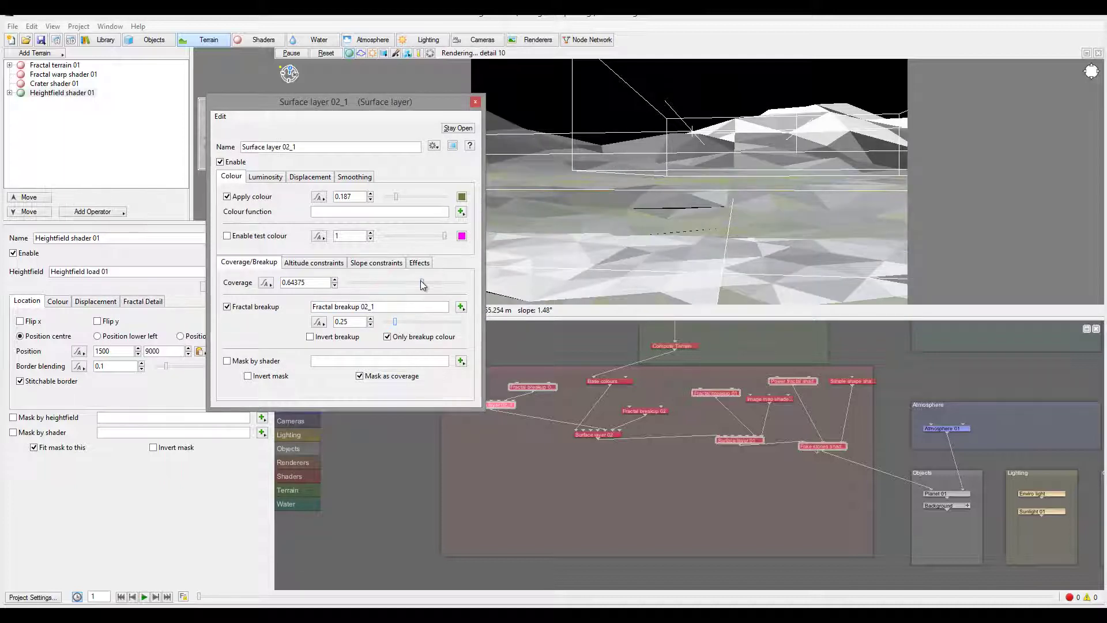
{"action": "left_click_drag", "start_coordinate": [420, 280], "coordinate": [402, 281]}
{"action": "left_click_drag", "start_coordinate": [402, 322], "coordinate": [392, 322]}
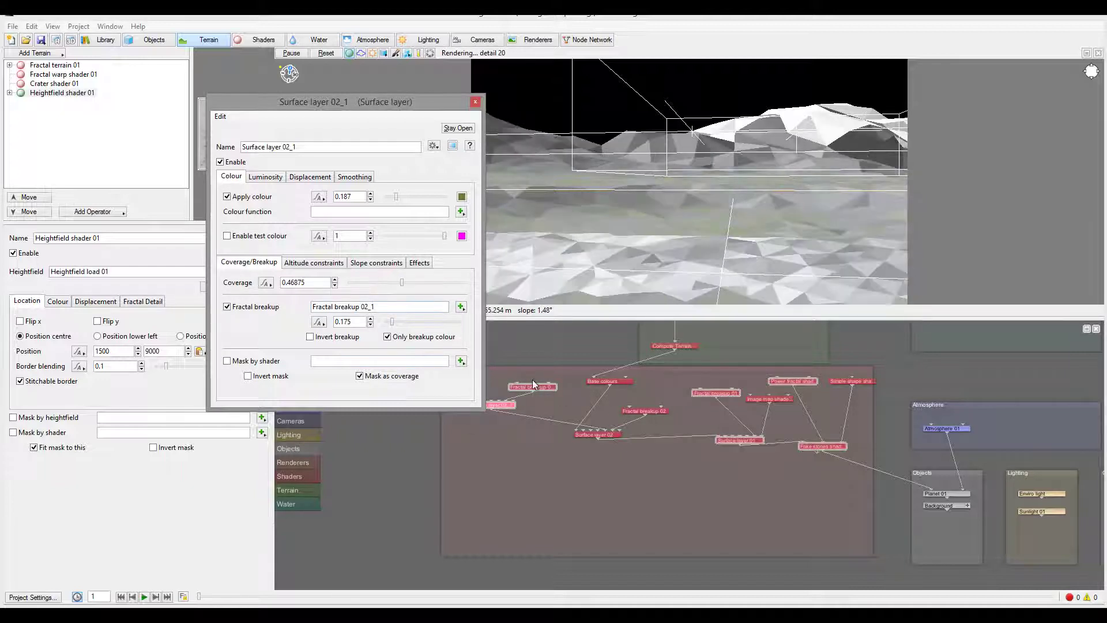
{"action": "left_click_drag", "start_coordinate": [505, 405], "coordinate": [549, 405]}
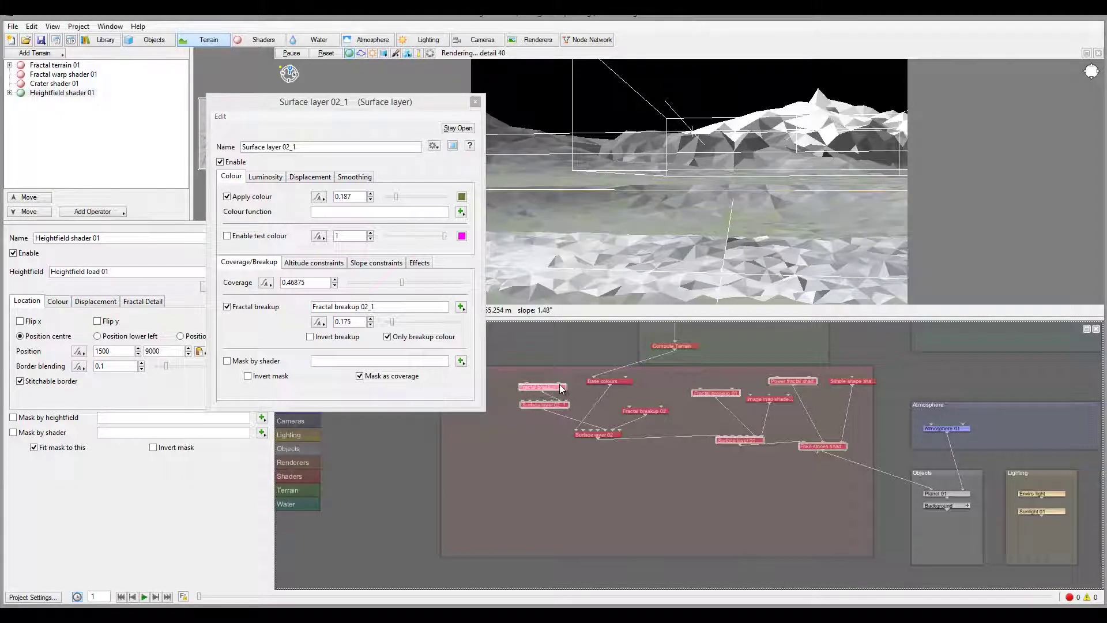
- Run a quick test render of the scene, then close the render view to stop it
{"action": "left_click", "coordinate": [475, 102]}
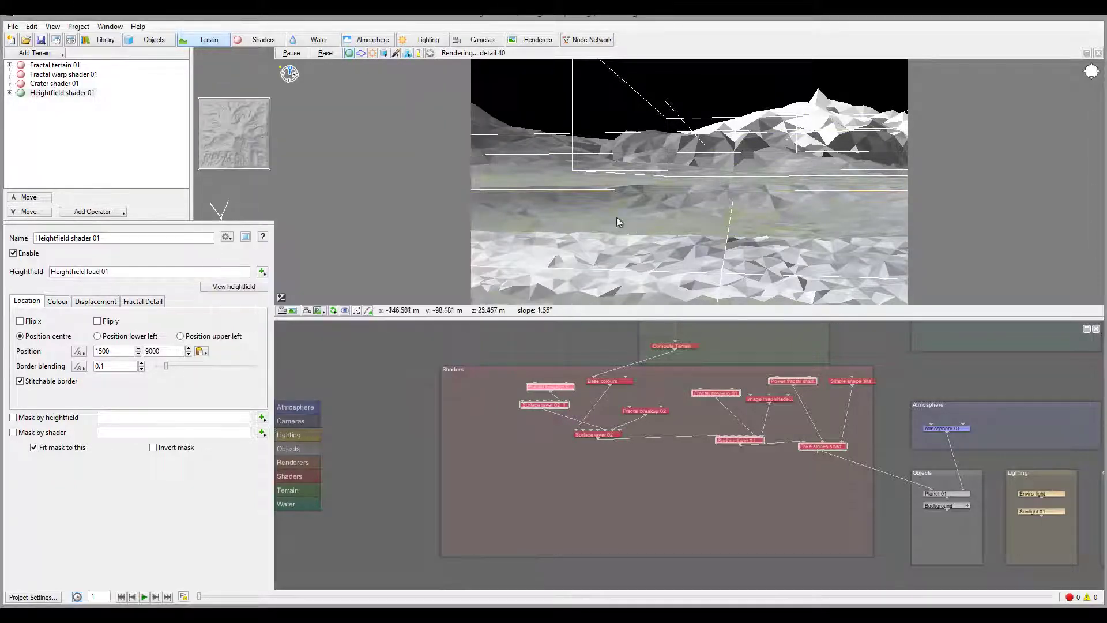
{"action": "left_click", "coordinate": [70, 41]}
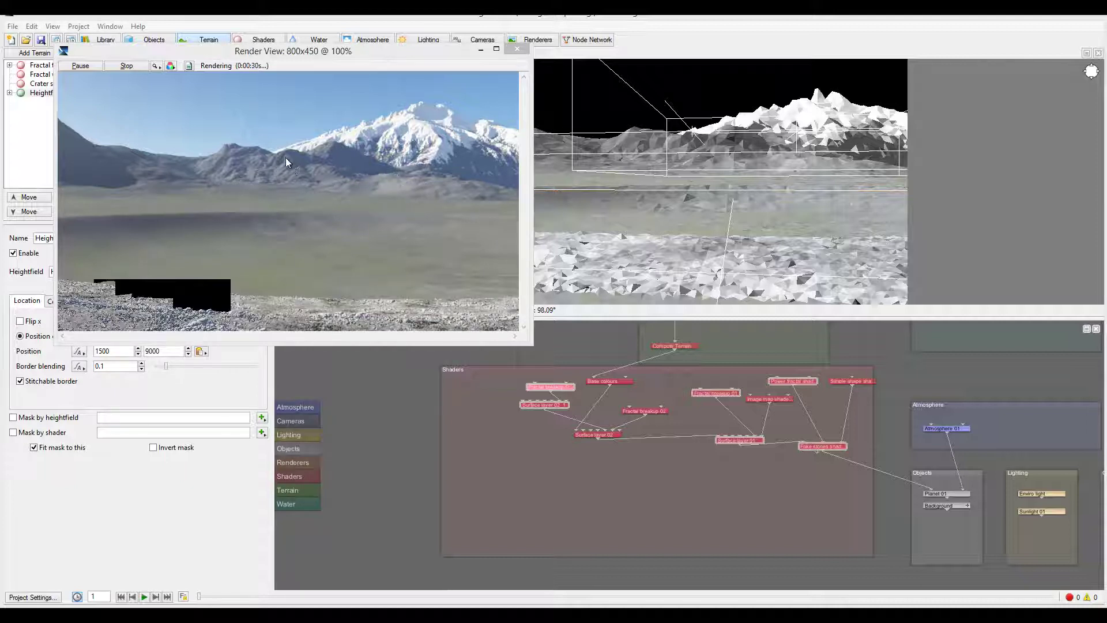
{"action": "left_click", "coordinate": [517, 48]}
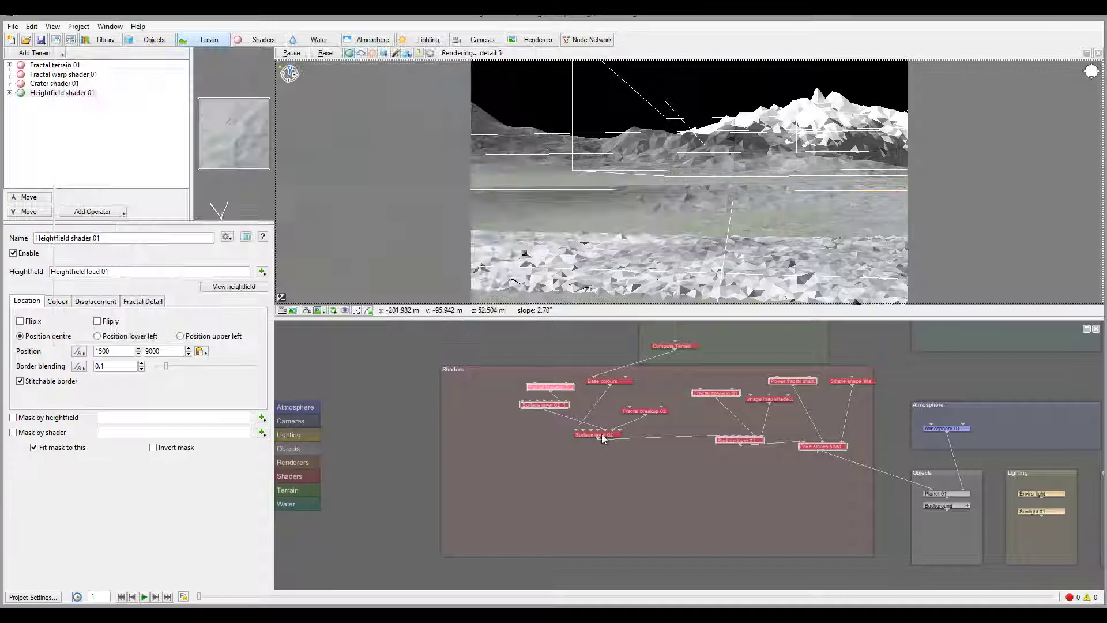
- Set Surface layer 02 to maximum slope 35.4375, coverage 0.69375 and breakup 0.725
{"action": "double_click", "coordinate": [600, 433]}
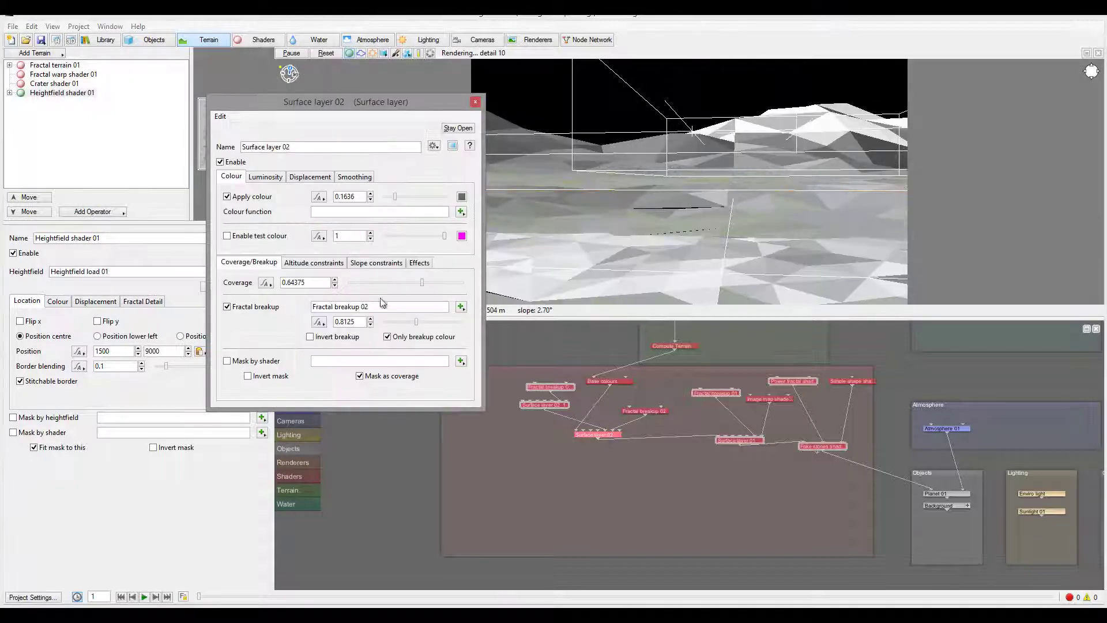
{"action": "left_click", "coordinate": [374, 262]}
{"action": "left_click_drag", "start_coordinate": [413, 302], "coordinate": [420, 300]}
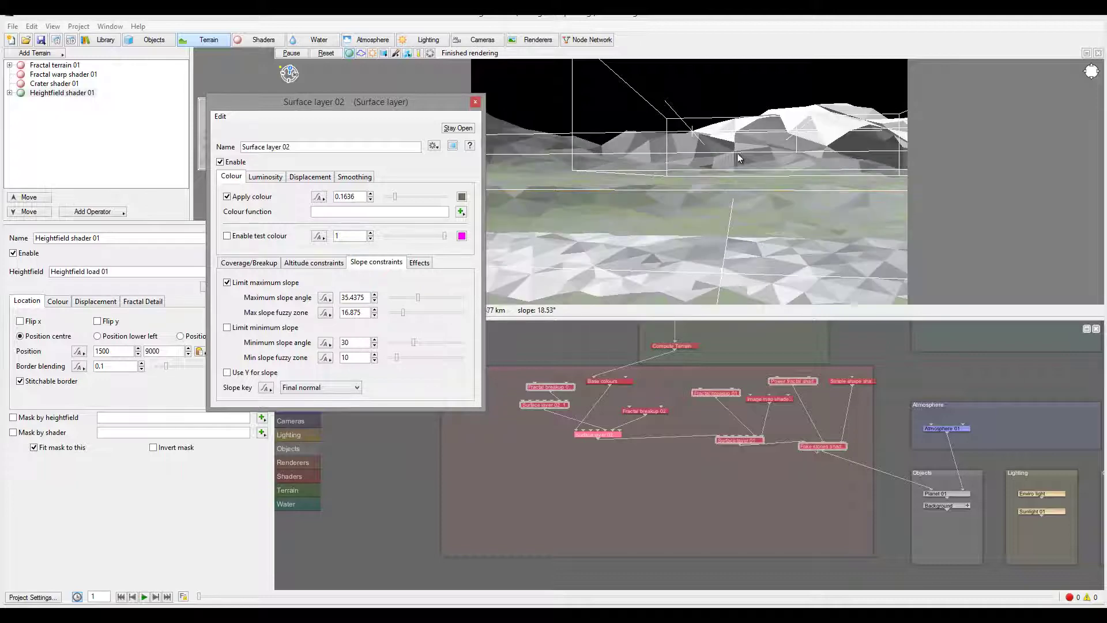
{"action": "left_click", "coordinate": [250, 263]}
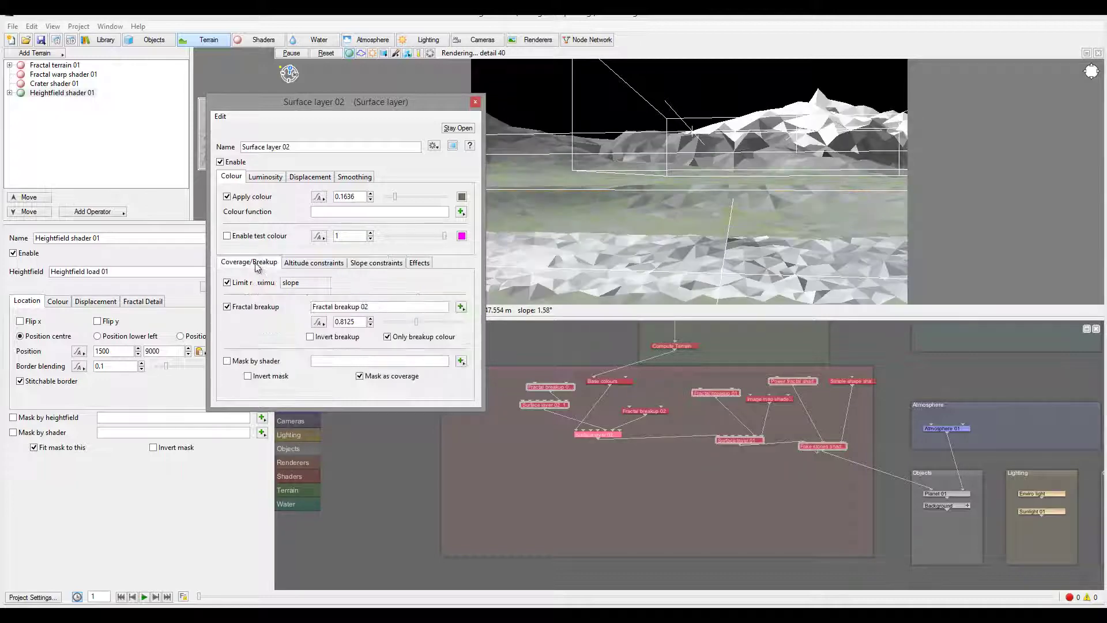
{"action": "left_click_drag", "start_coordinate": [424, 284], "coordinate": [429, 282]}
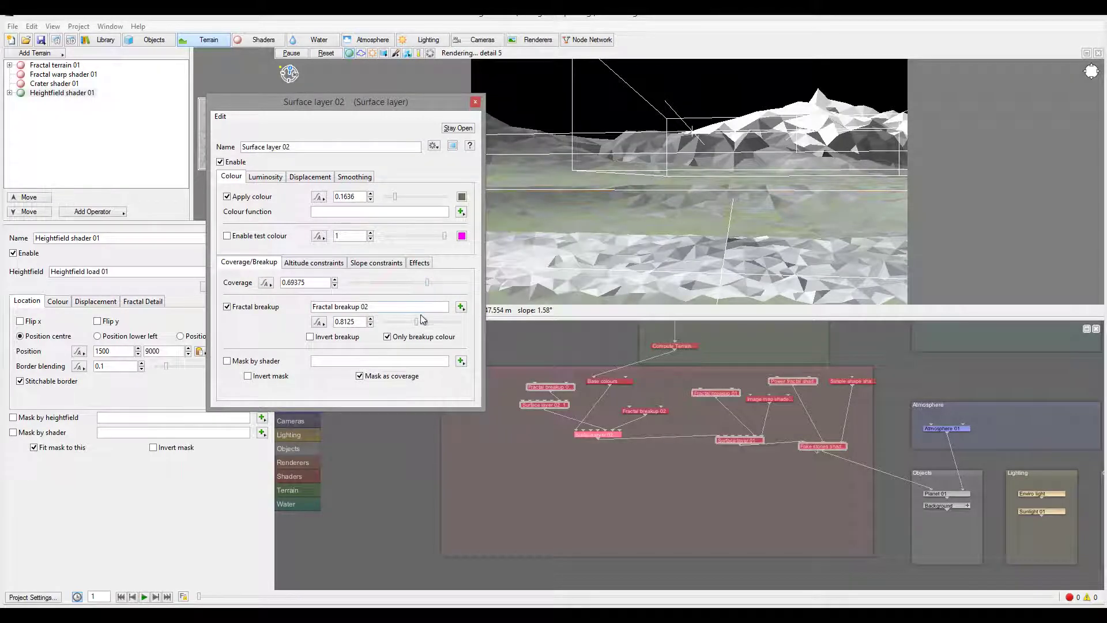
{"action": "left_click_drag", "start_coordinate": [415, 321], "coordinate": [412, 321]}
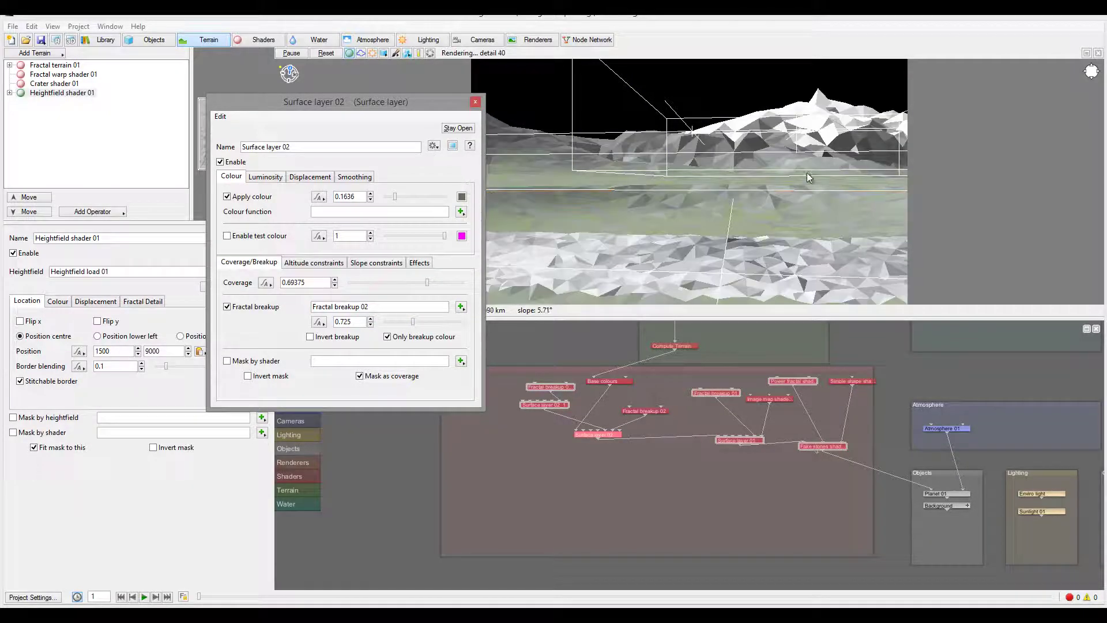
- Adjust Surface layer 02_1's colour and set coverage 0.43125 and breakup 0.325
{"action": "left_click", "coordinate": [542, 403]}
{"action": "left_click", "coordinate": [462, 197]}
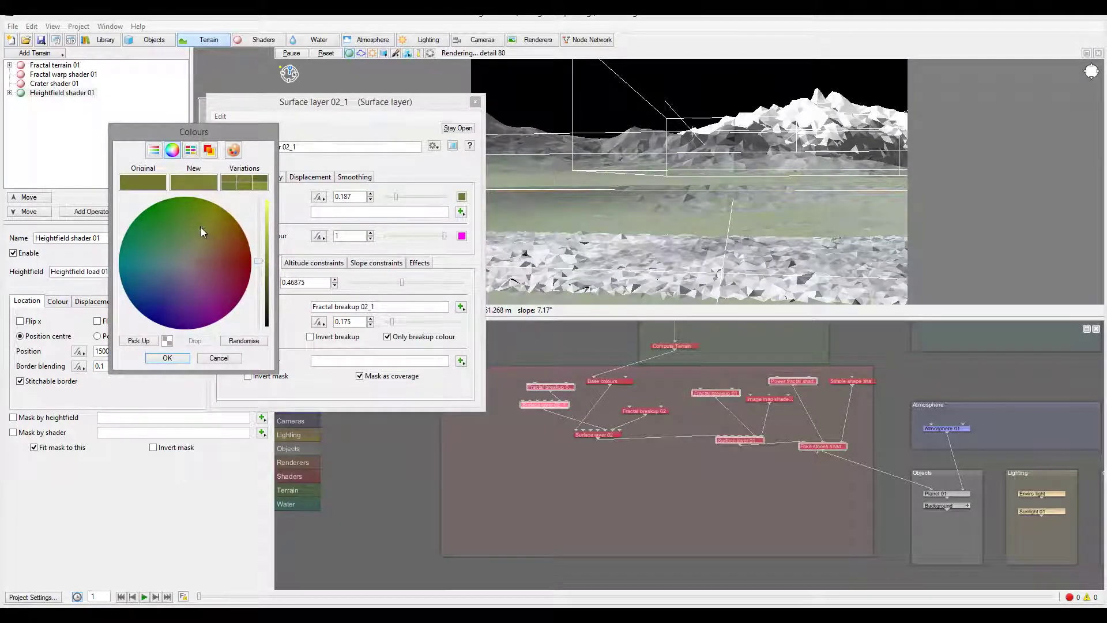
{"action": "left_click", "coordinate": [166, 358]}
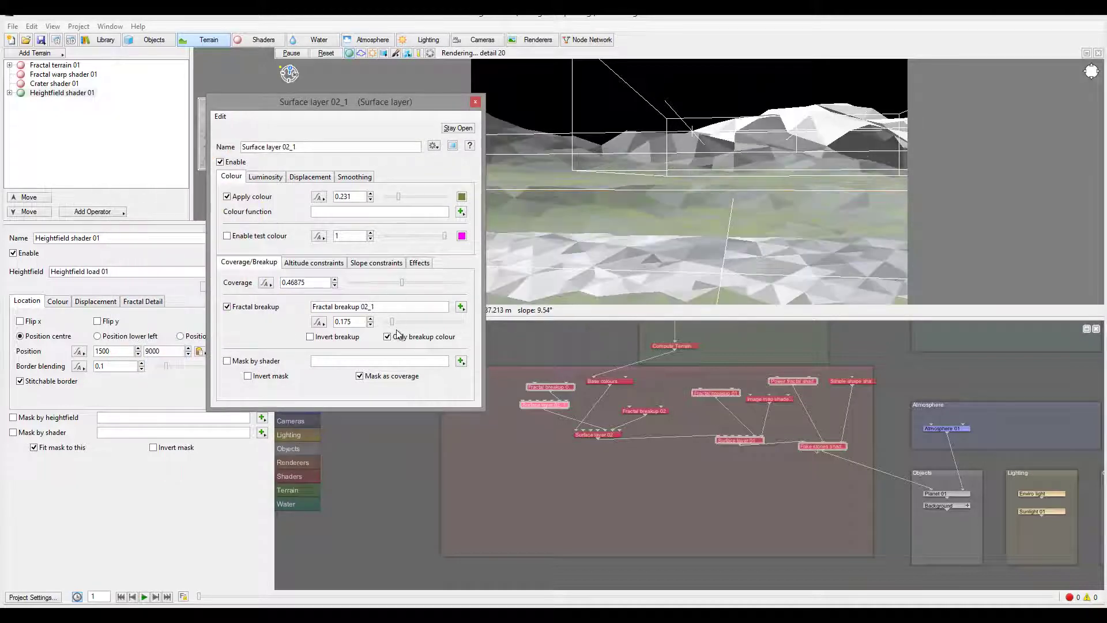
{"action": "left_click_drag", "start_coordinate": [392, 322], "coordinate": [397, 322]}
{"action": "left_click_drag", "start_coordinate": [401, 283], "coordinate": [398, 283]}
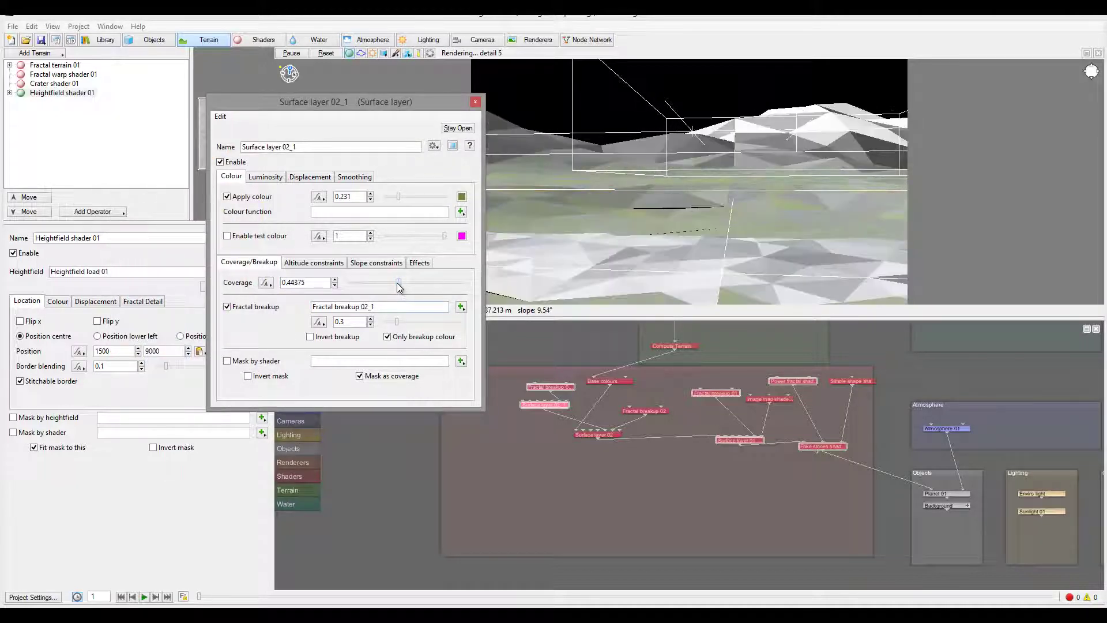
{"action": "left_click_drag", "start_coordinate": [397, 321], "coordinate": [398, 321]}
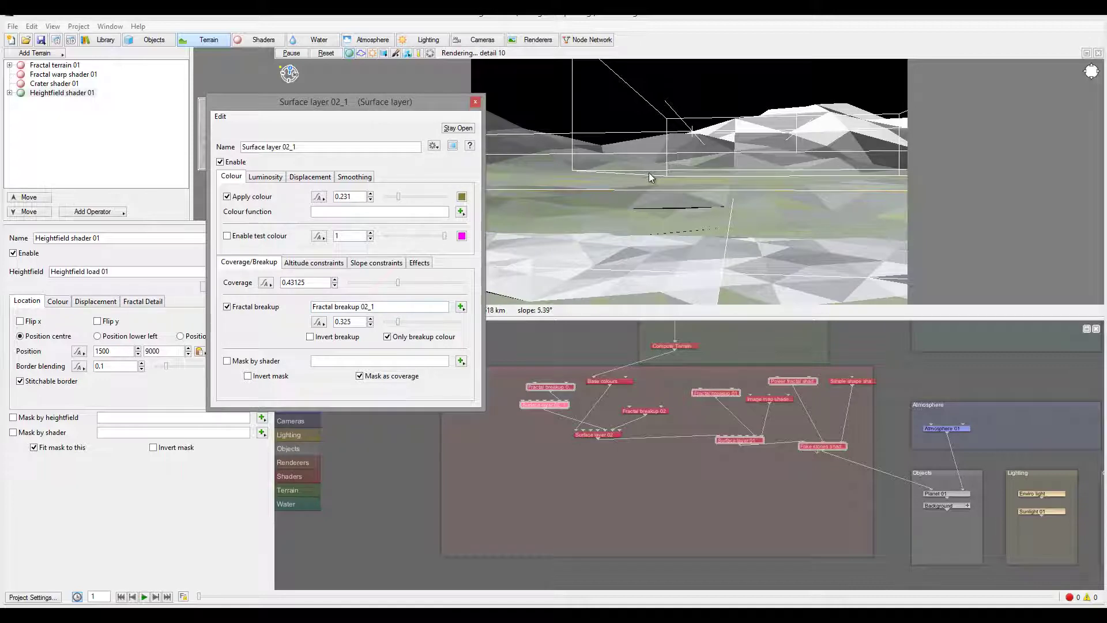
{"action": "left_click", "coordinate": [474, 102]}
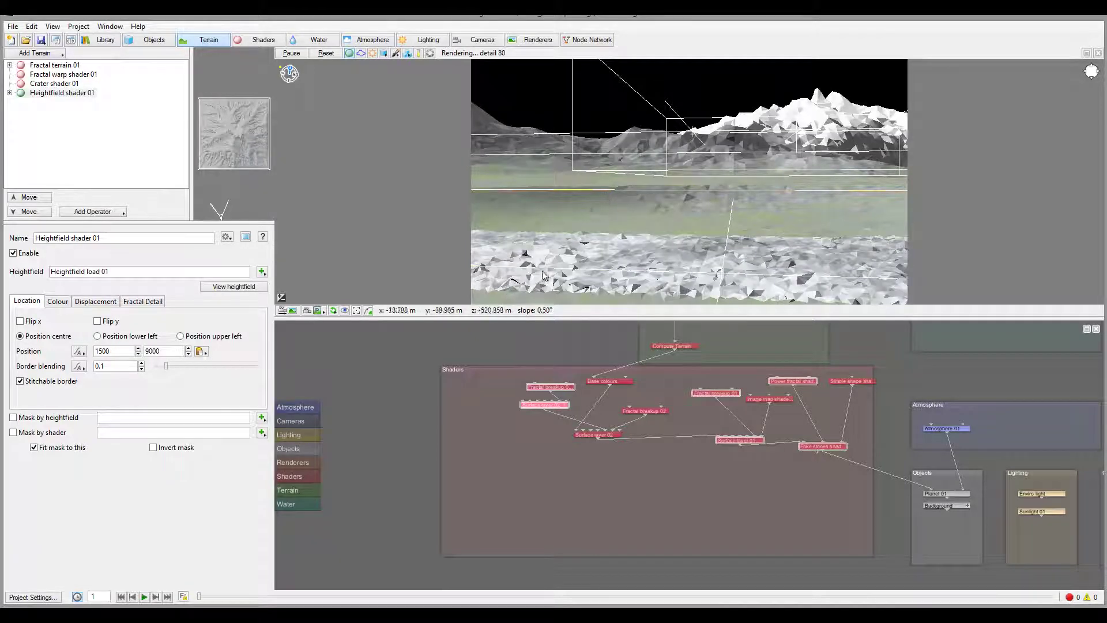
- Orbit the 3D preview to look down on the heightfield mountain inside its crater basin
{"action": "left_click_drag", "start_coordinate": [798, 174], "coordinate": [1064, 128]}
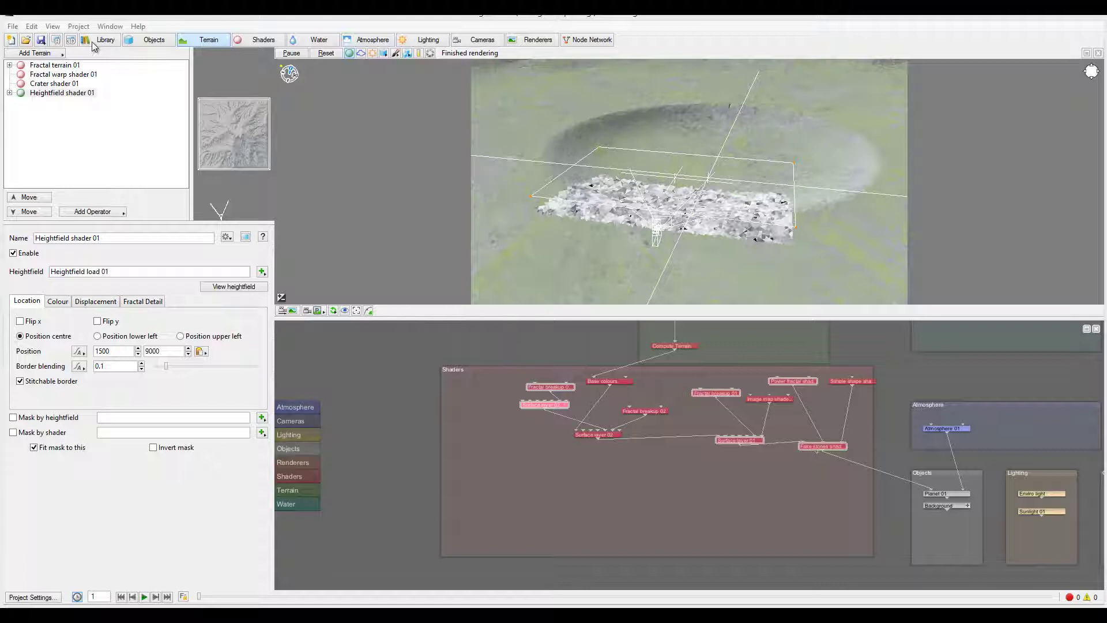
- Import Ryegrass_variant2.tgo from the object library as a population
{"action": "left_click", "coordinate": [152, 40]}
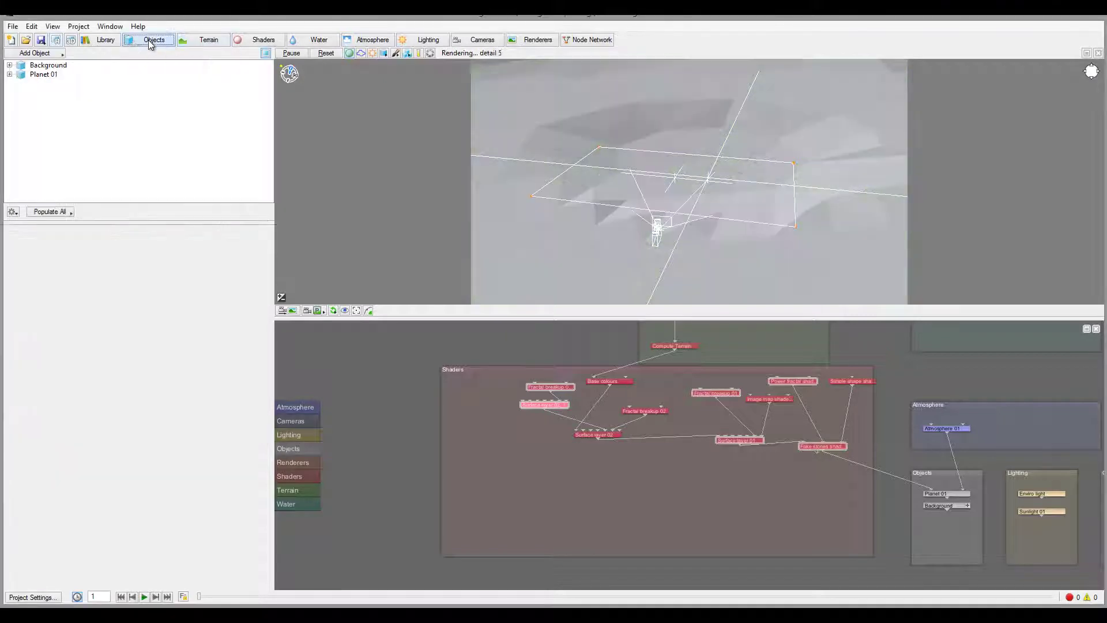
{"action": "left_click", "coordinate": [39, 53]}
{"action": "left_click", "coordinate": [97, 56]}
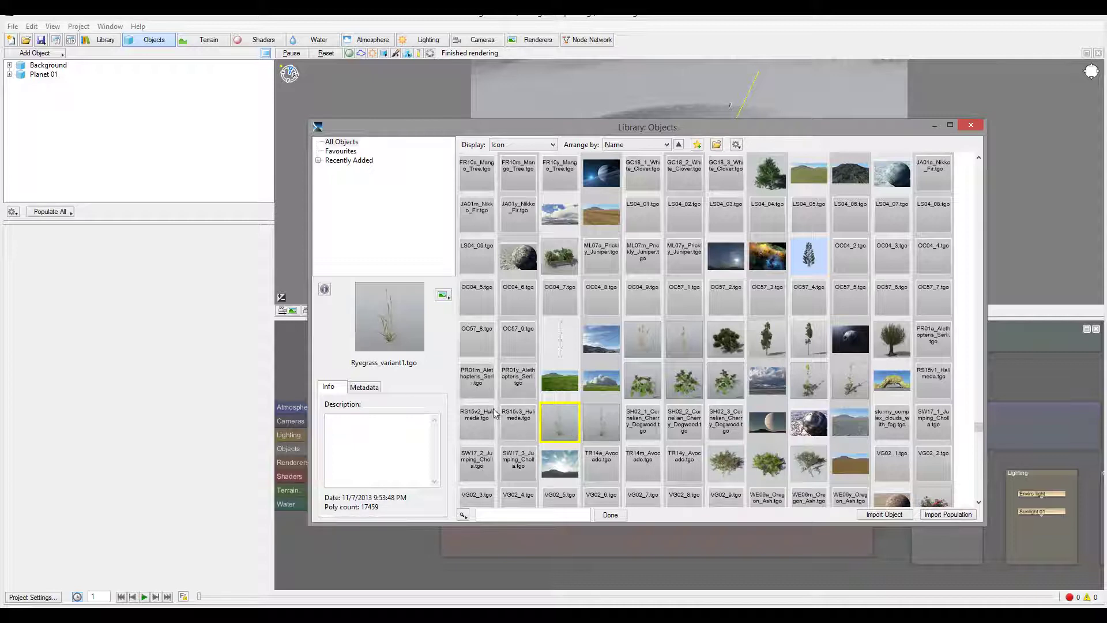
{"action": "left_click", "coordinate": [604, 425]}
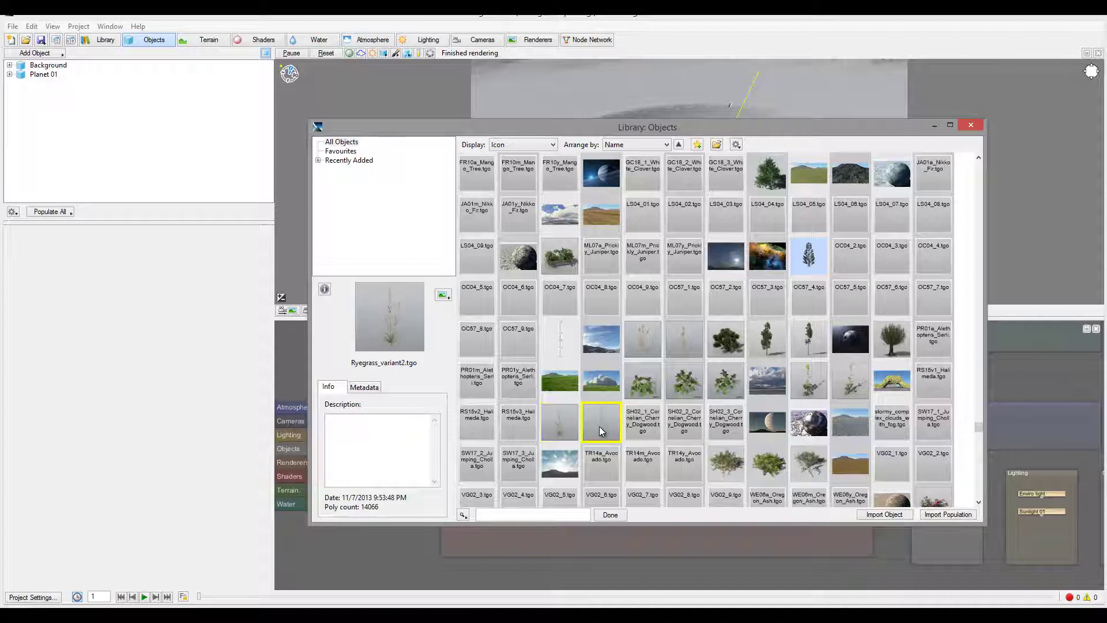
{"action": "left_click", "coordinate": [949, 513]}
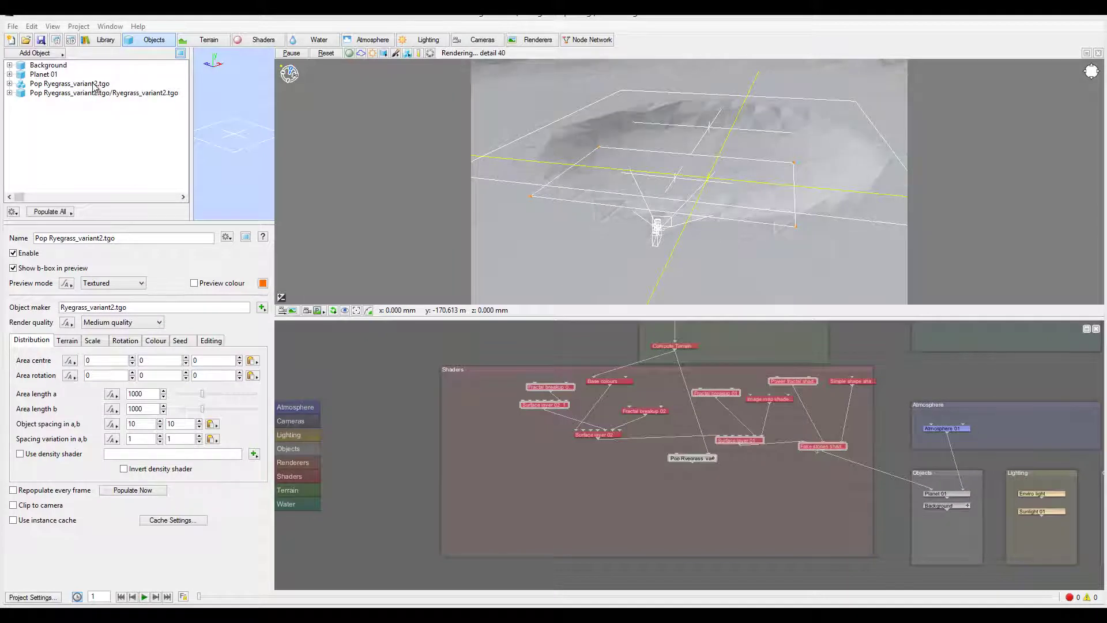
- Size the ryegrass population area to 500 by 300 and set its centre Z to -400
{"action": "left_click", "coordinate": [45, 84]}
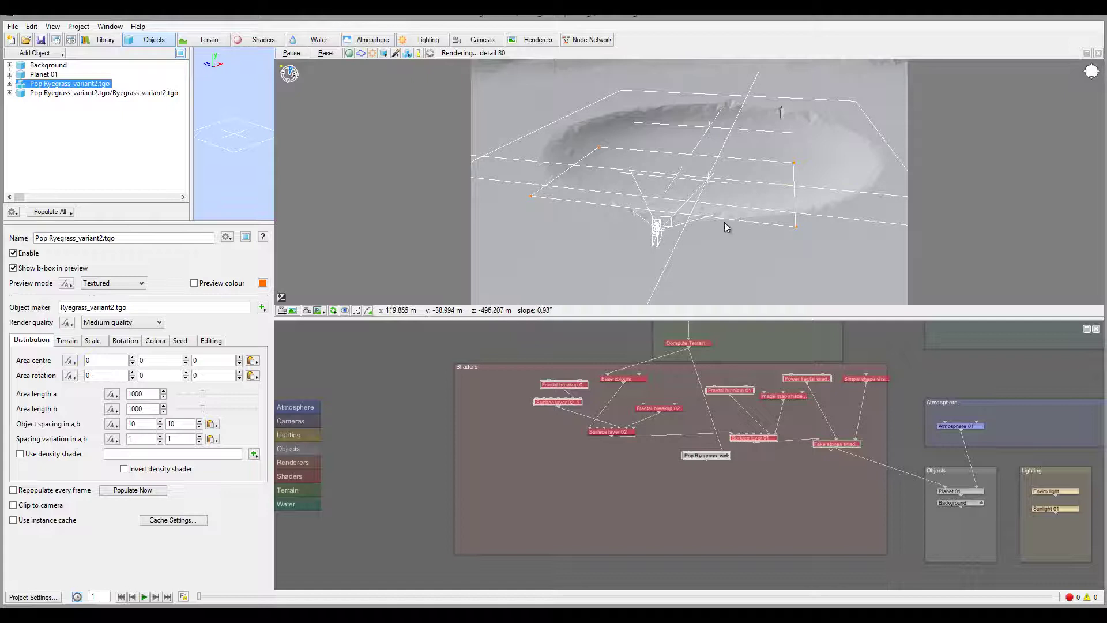
{"action": "left_click_drag", "start_coordinate": [773, 234], "coordinate": [610, 127]}
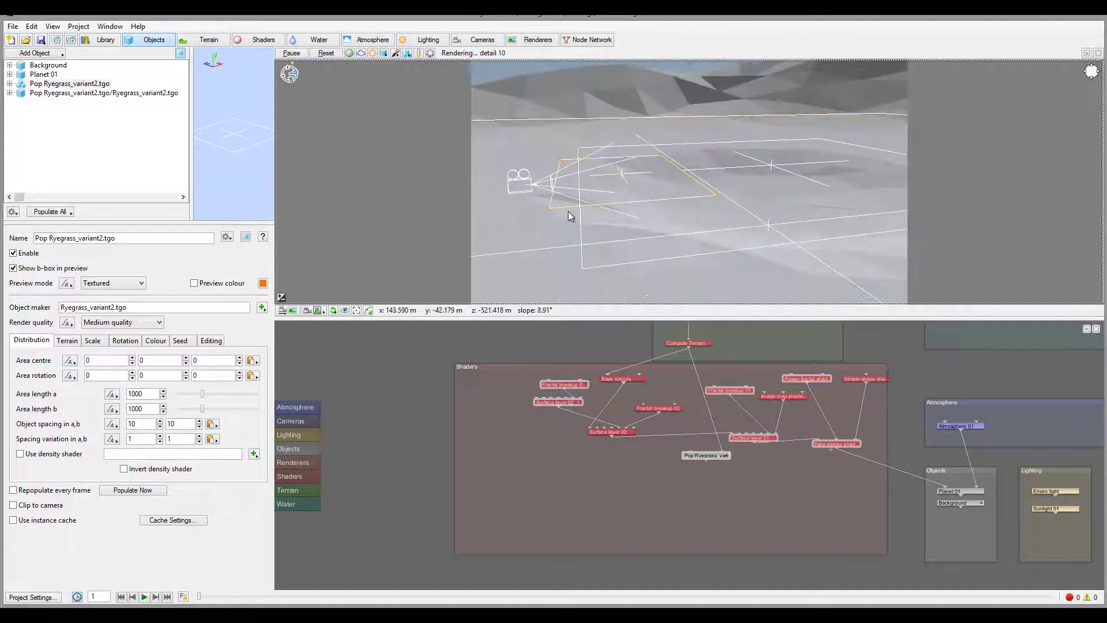
{"action": "left_click_drag", "start_coordinate": [568, 211], "coordinate": [808, 279]}
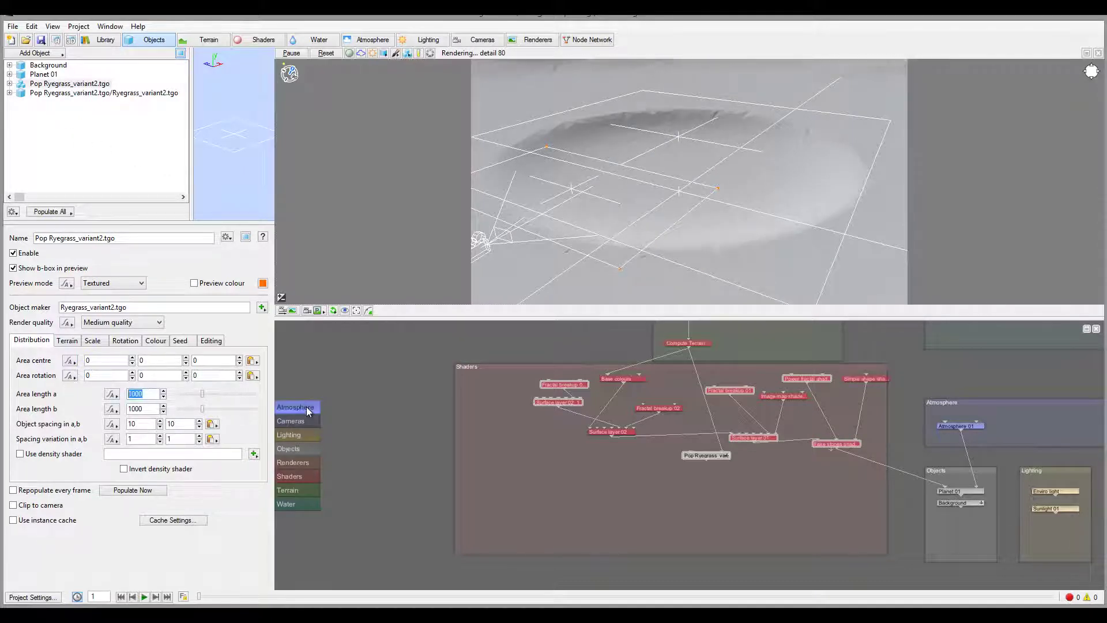
{"action": "type", "text": "500"}
{"action": "key", "text": "Return"}
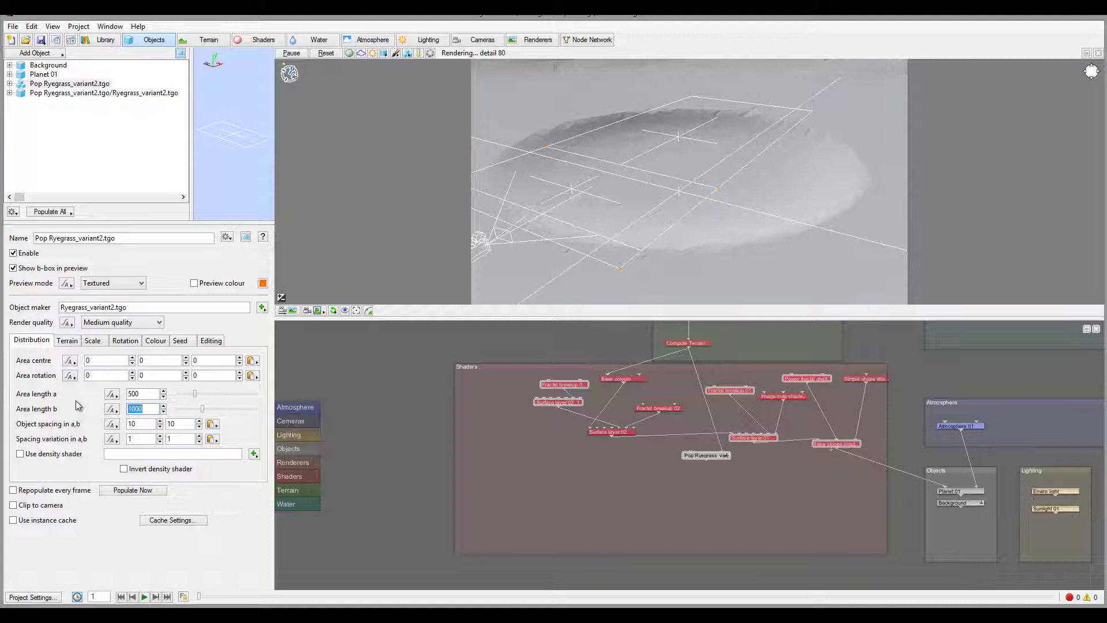
{"action": "type", "text": "300"}
{"action": "key", "text": "Return"}
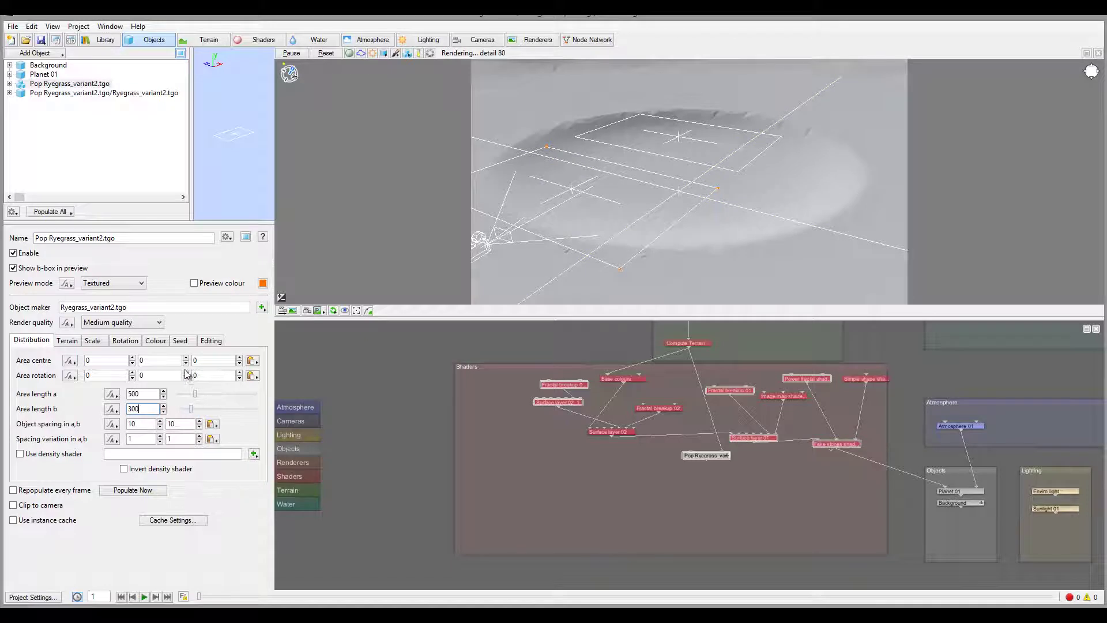
{"action": "type", "text": "-400"}
{"action": "key", "text": "Return"}
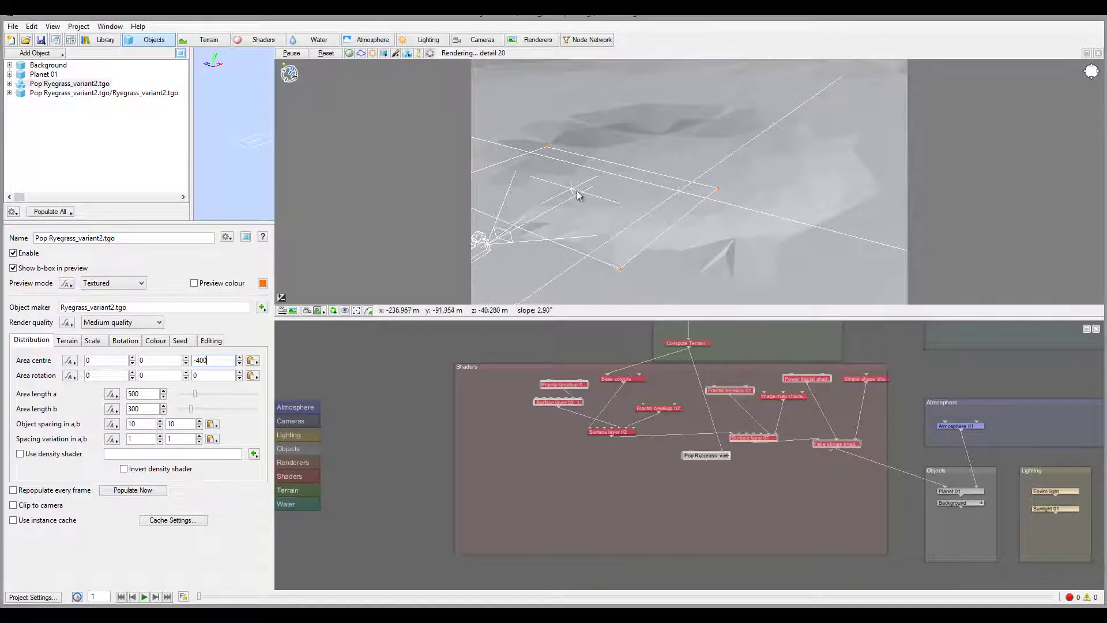
- Move the Pop Ryegrass node into the Objects group of the node network
{"action": "left_click_drag", "start_coordinate": [580, 237], "coordinate": [735, 225]}
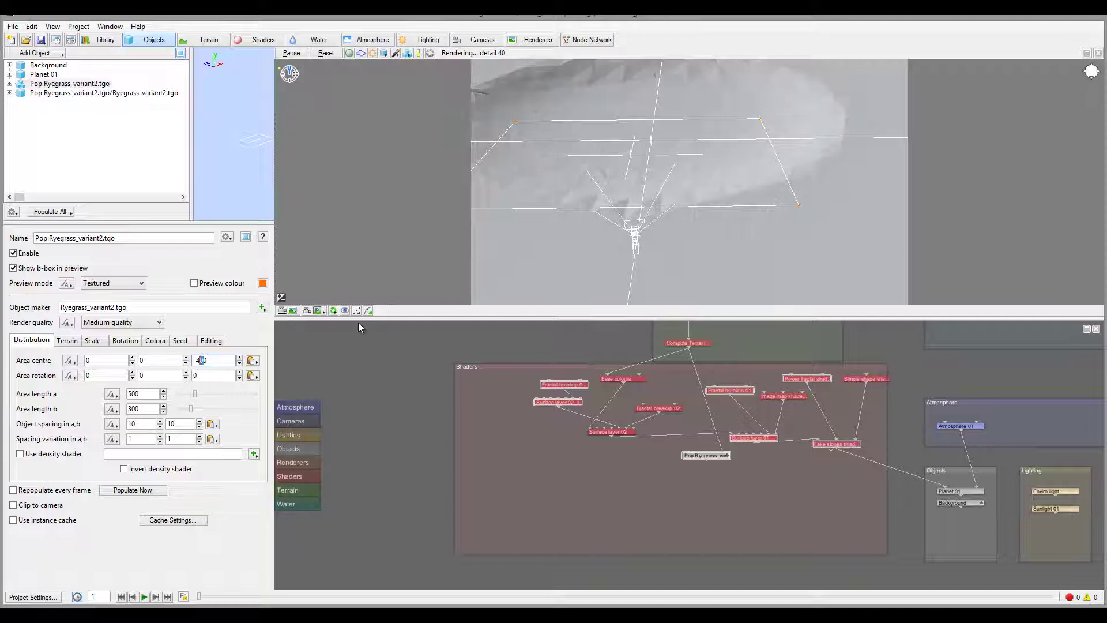
{"action": "mouse_move", "coordinate": [750, 240]}
{"action": "left_mouse_down"}
{"action": "mouse_move", "coordinate": [820, 222]}
{"action": "mouse_move", "coordinate": [806, 243]}
{"action": "mouse_move", "coordinate": [718, 254]}
{"action": "mouse_move", "coordinate": [441, 213]}
{"action": "mouse_move", "coordinate": [571, 116]}
{"action": "mouse_move", "coordinate": [554, 181]}
{"action": "mouse_move", "coordinate": [815, 252]}
{"action": "mouse_move", "coordinate": [693, 224]}
{"action": "mouse_move", "coordinate": [715, 207]}
{"action": "mouse_move", "coordinate": [759, 213]}
{"action": "mouse_move", "coordinate": [748, 240]}
{"action": "mouse_move", "coordinate": [760, 240]}
{"action": "left_mouse_up"}
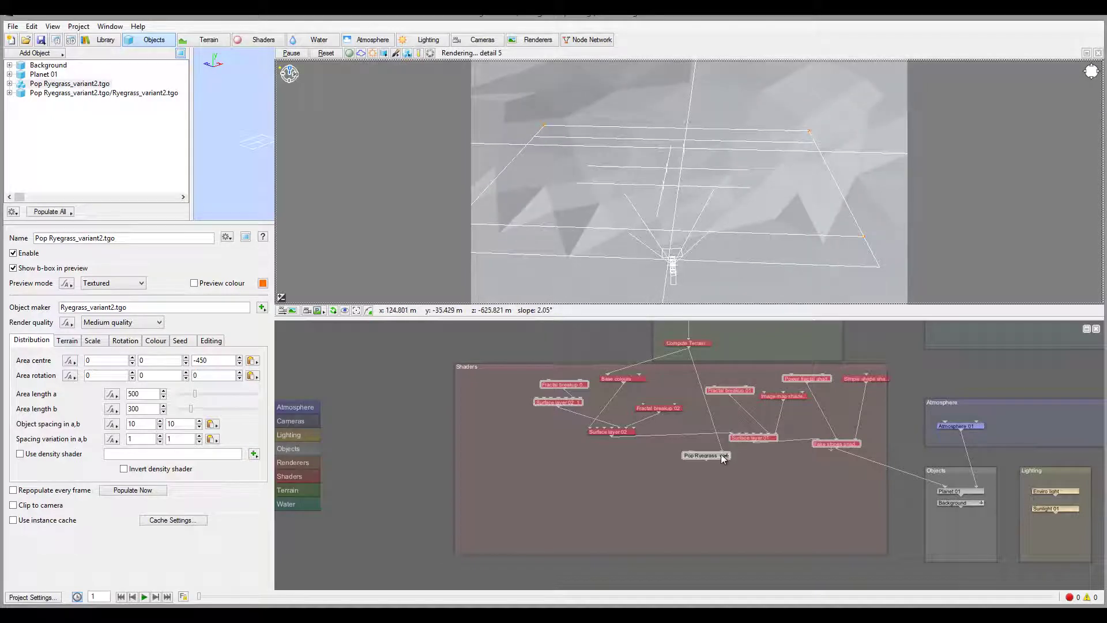
{"action": "left_click_drag", "start_coordinate": [723, 459], "coordinate": [964, 524]}
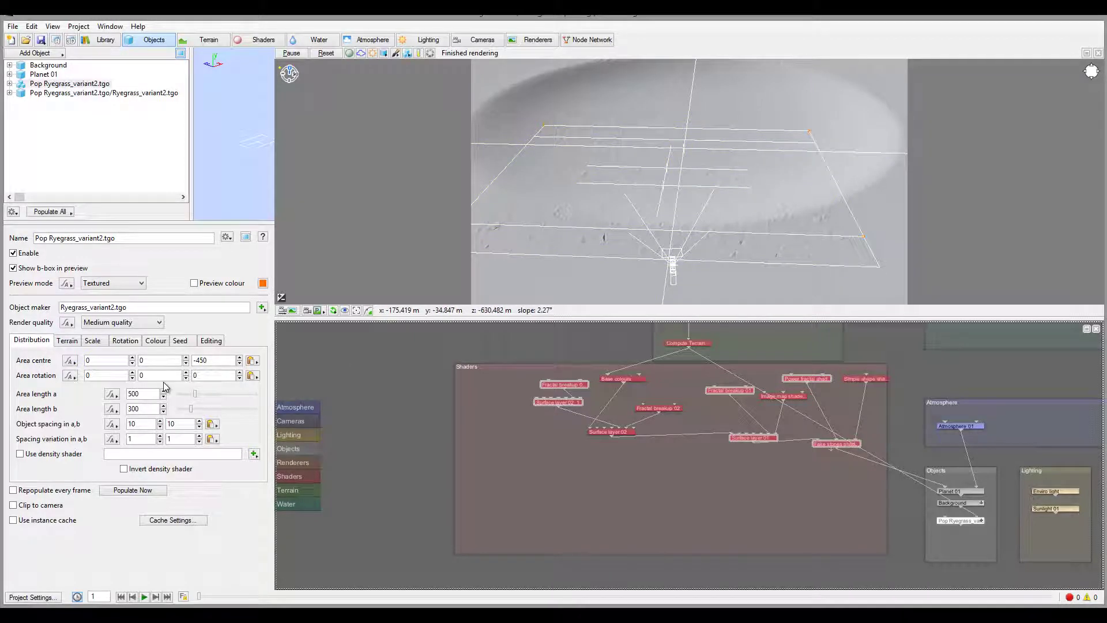
- Populate the ryegrass, then shrink Area length a to 400
{"action": "left_click", "coordinate": [134, 491]}
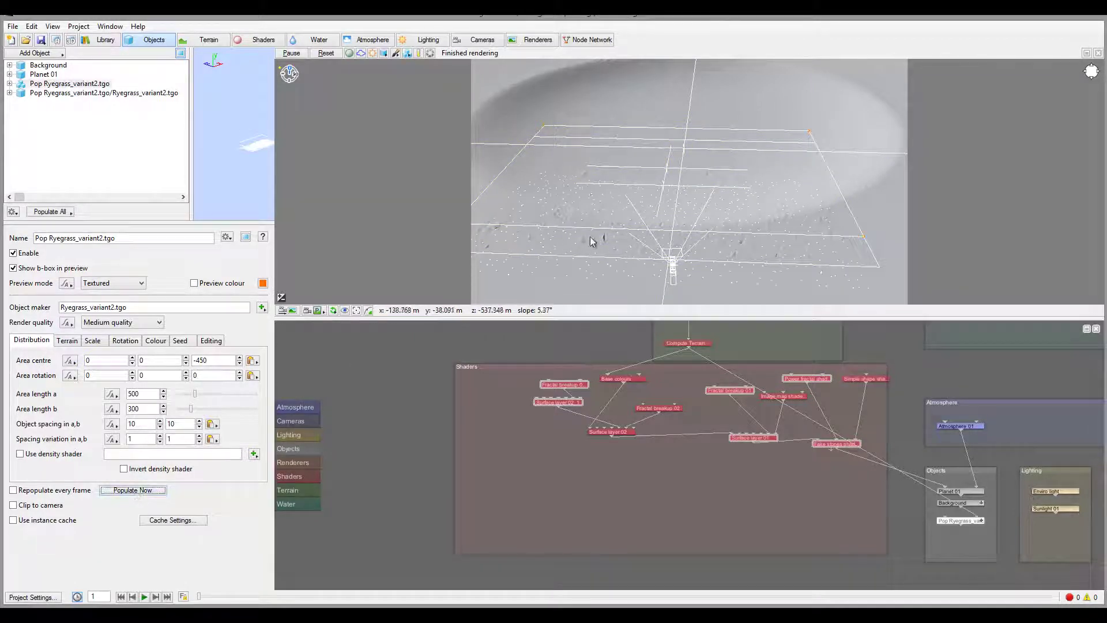
{"action": "left_click_drag", "start_coordinate": [800, 268], "coordinate": [680, 148]}
{"action": "left_click_drag", "start_coordinate": [748, 233], "coordinate": [720, 242]}
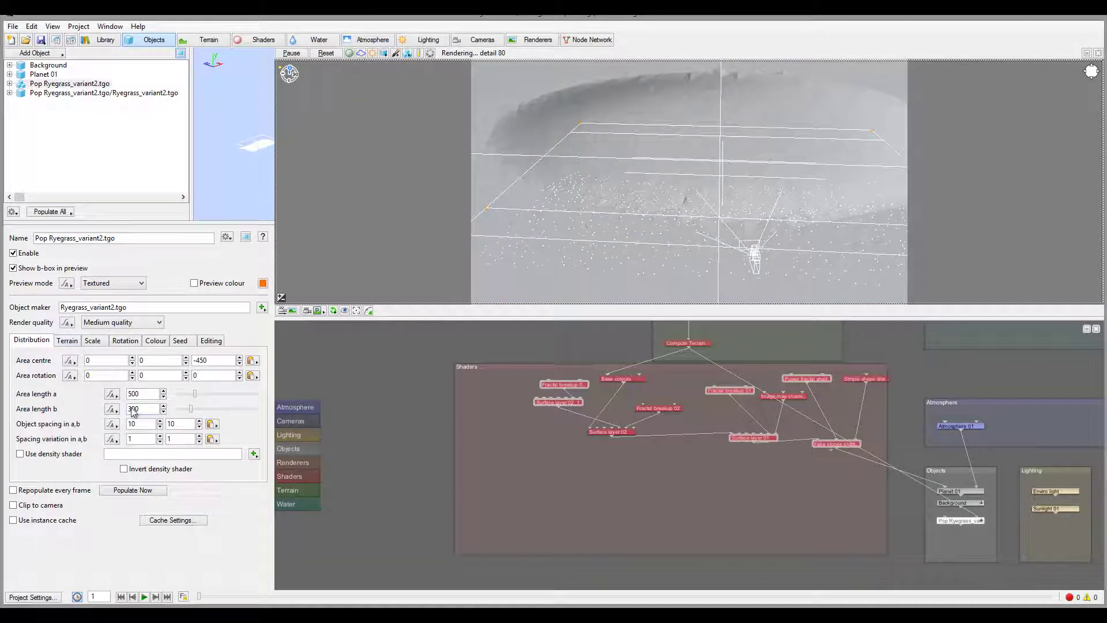
{"action": "double_click", "coordinate": [136, 392]}
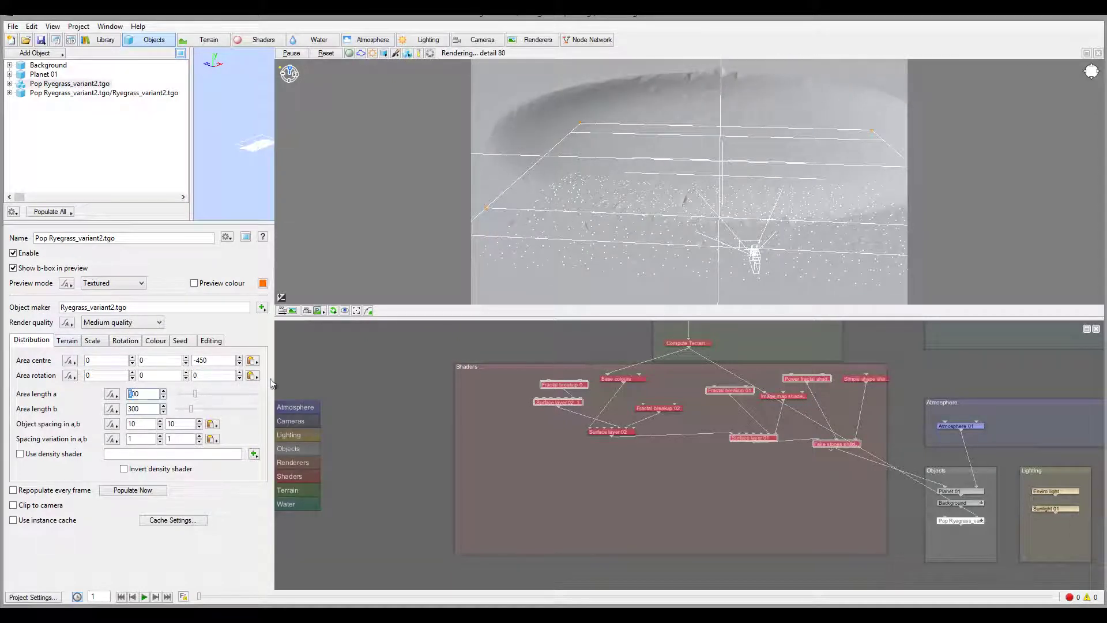
{"action": "type", "text": "4"}
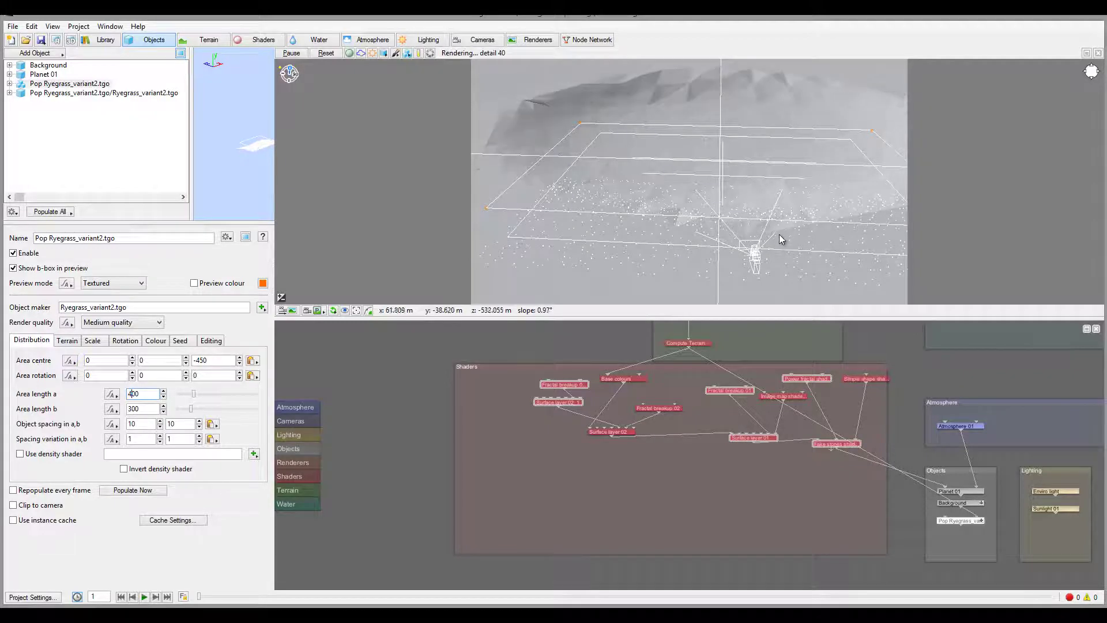
{"action": "left_click_drag", "start_coordinate": [807, 232], "coordinate": [439, 157]}
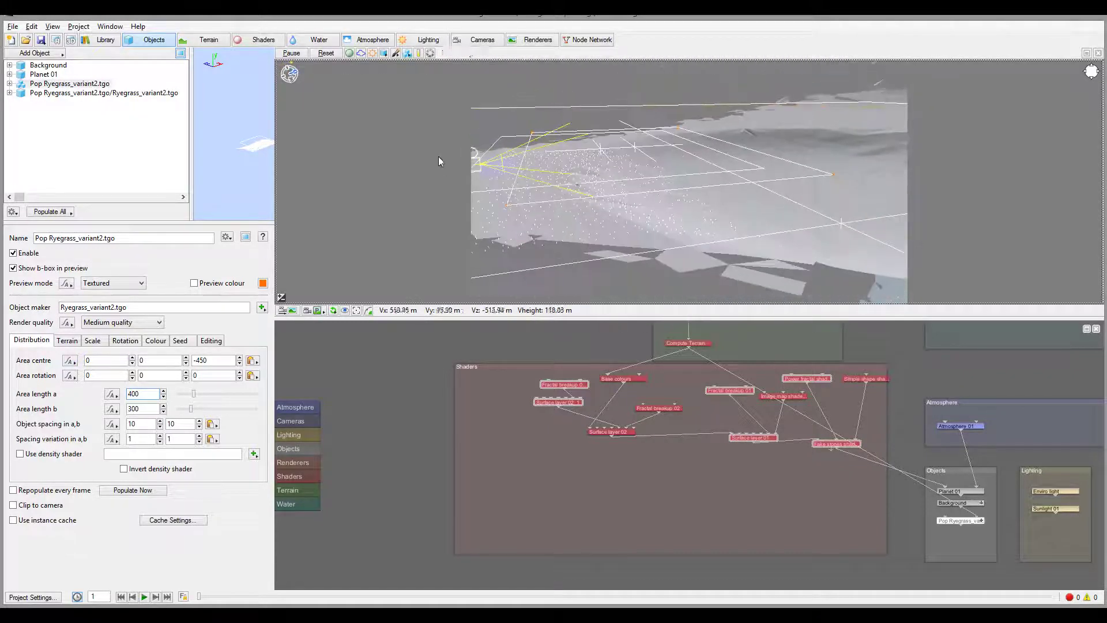
{"action": "left_click_drag", "start_coordinate": [683, 199], "coordinate": [818, 237]}
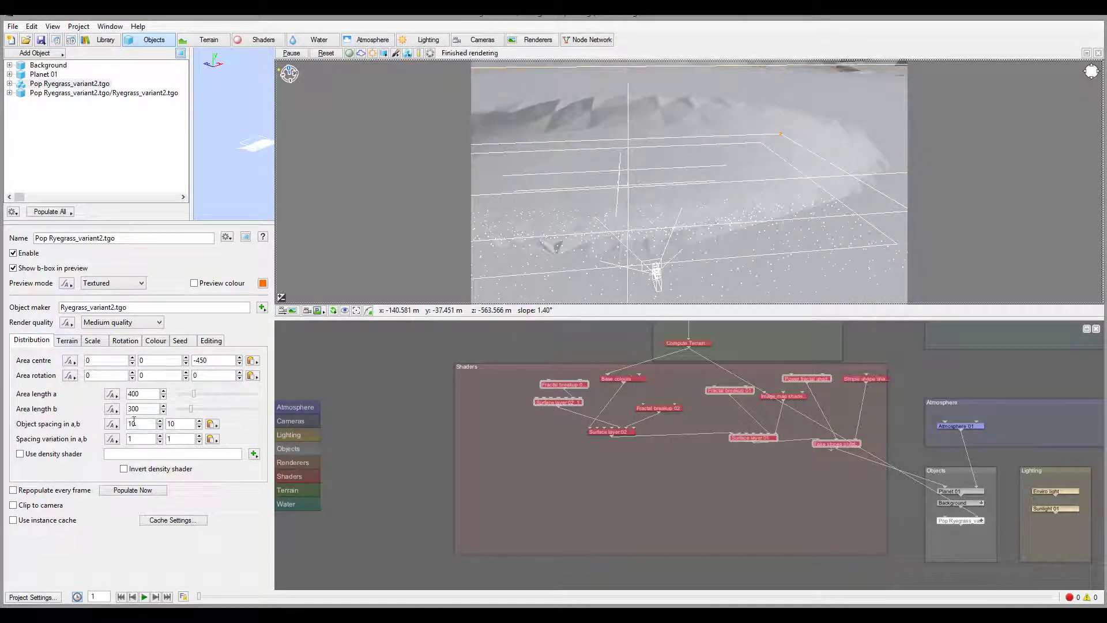
- Set the object spacing to 0.8 by 0.8 and repopulate the grass
{"action": "double_click", "coordinate": [138, 425]}
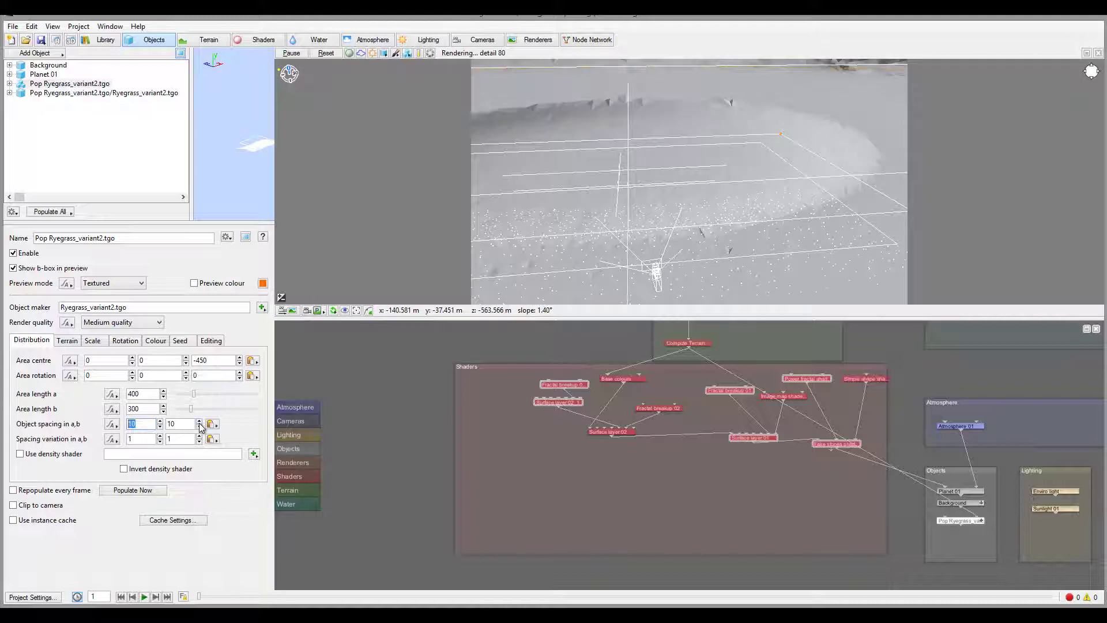
{"action": "type", "text": ".8"}
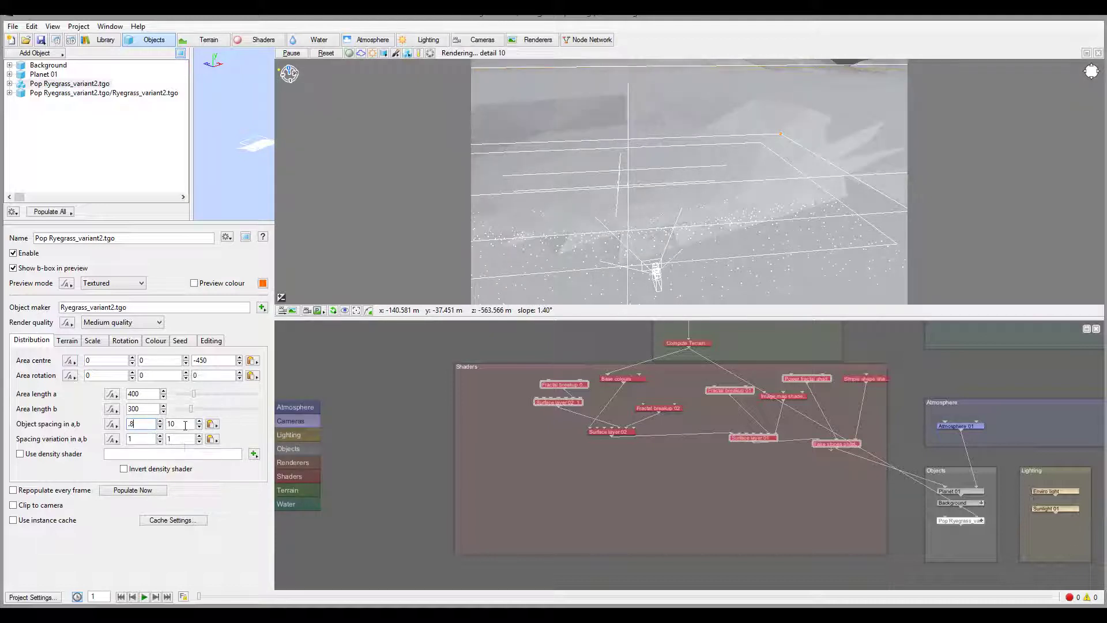
{"action": "key", "text": "Tab"}
{"action": "key", "text": "BackSpace"}
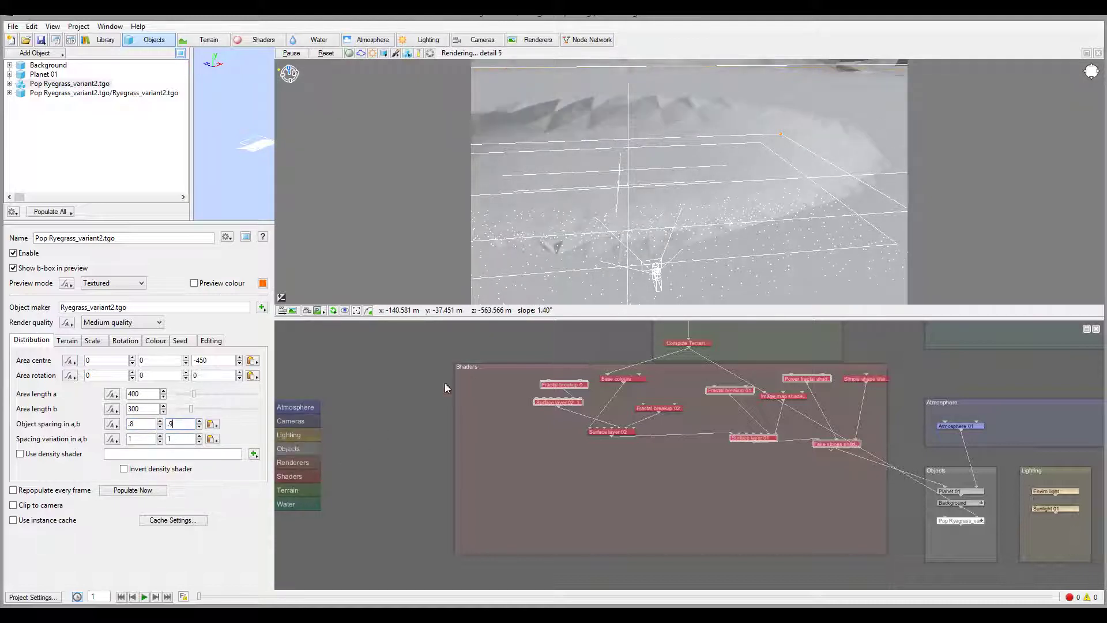
{"action": "type", "text": ".8"}
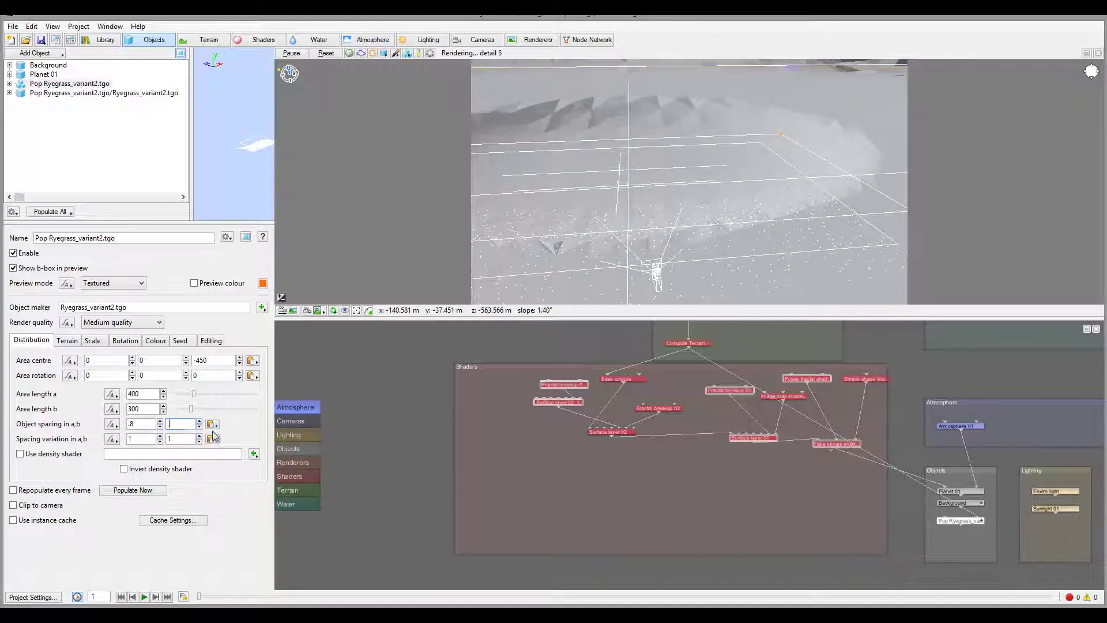
{"action": "left_click", "coordinate": [122, 492]}
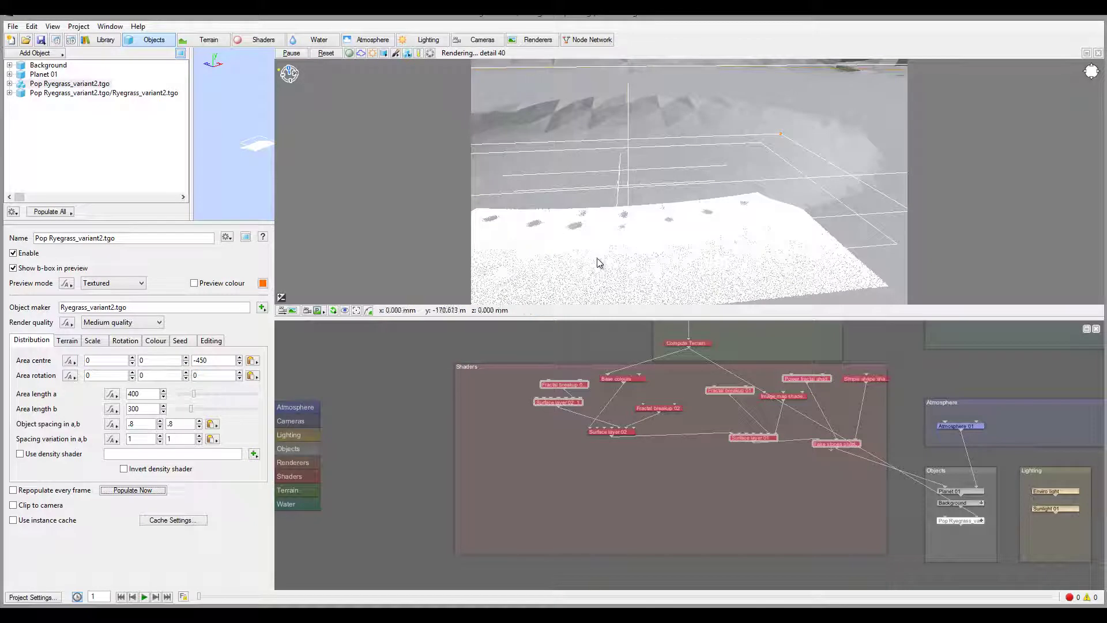
- Switch the preview to the Current render camera view of the grass
{"action": "left_click", "coordinate": [319, 311]}
{"action": "left_click", "coordinate": [360, 312]}
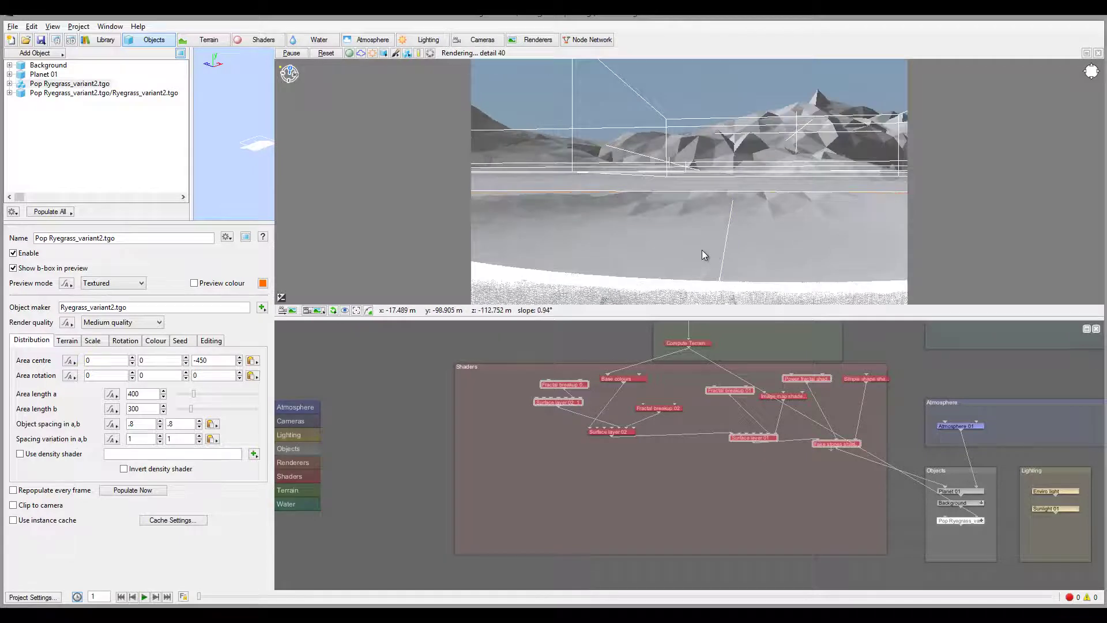
{"action": "middle_click_drag", "start_coordinate": [714, 258], "coordinate": [730, 218]}
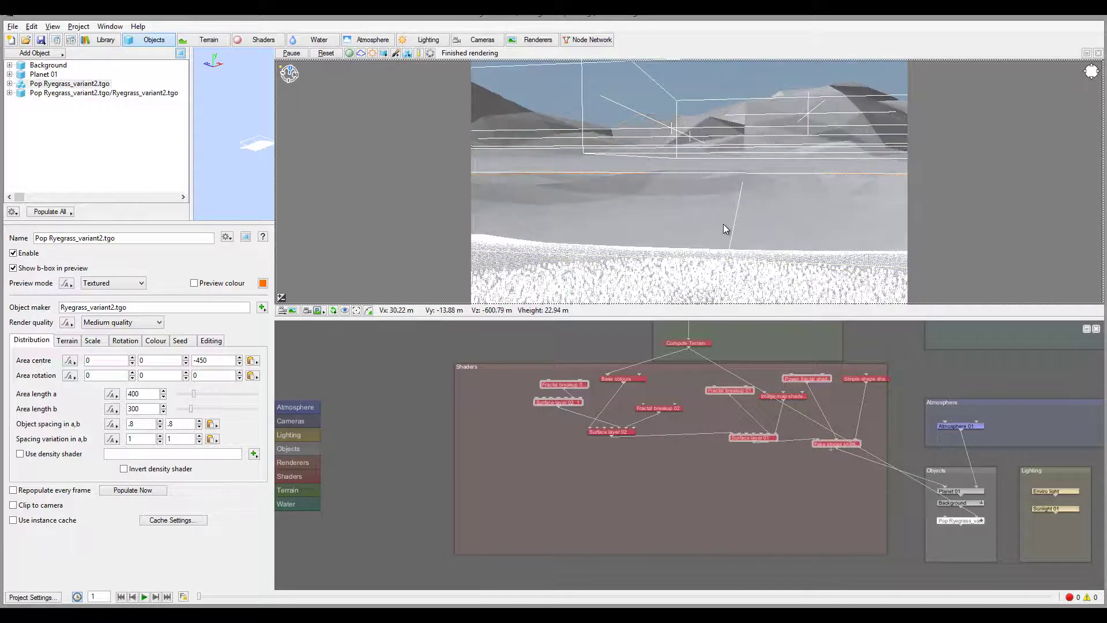
{"action": "middle_click_drag", "start_coordinate": [731, 224], "coordinate": [721, 234]}
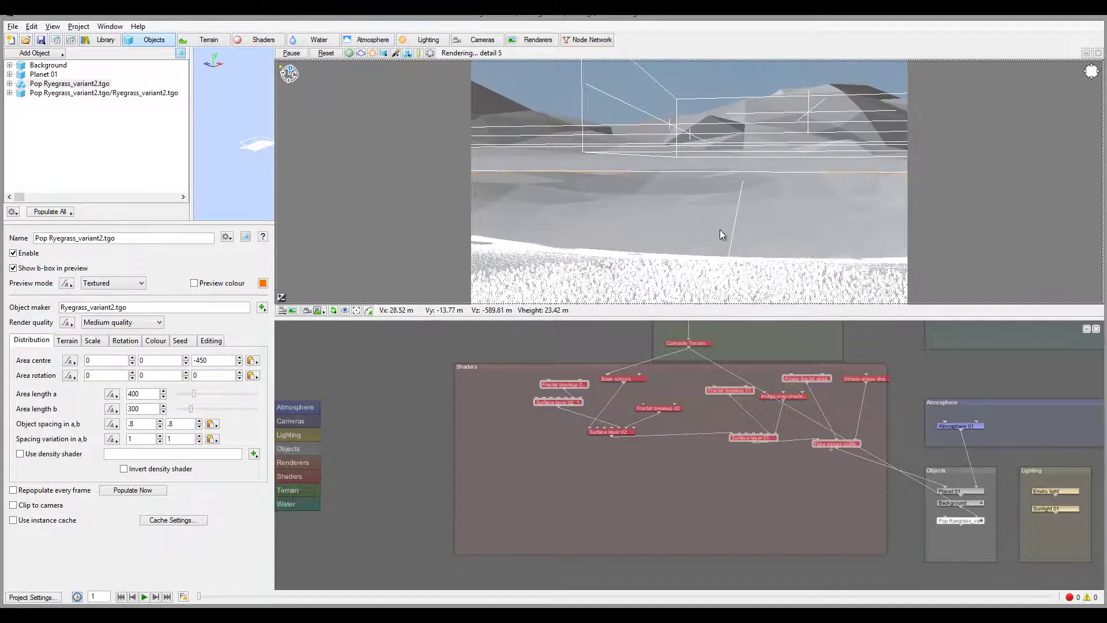
- Scale the ryegrass between 2 and 4, repopulate, and render a test image
{"action": "left_click", "coordinate": [93, 341]}
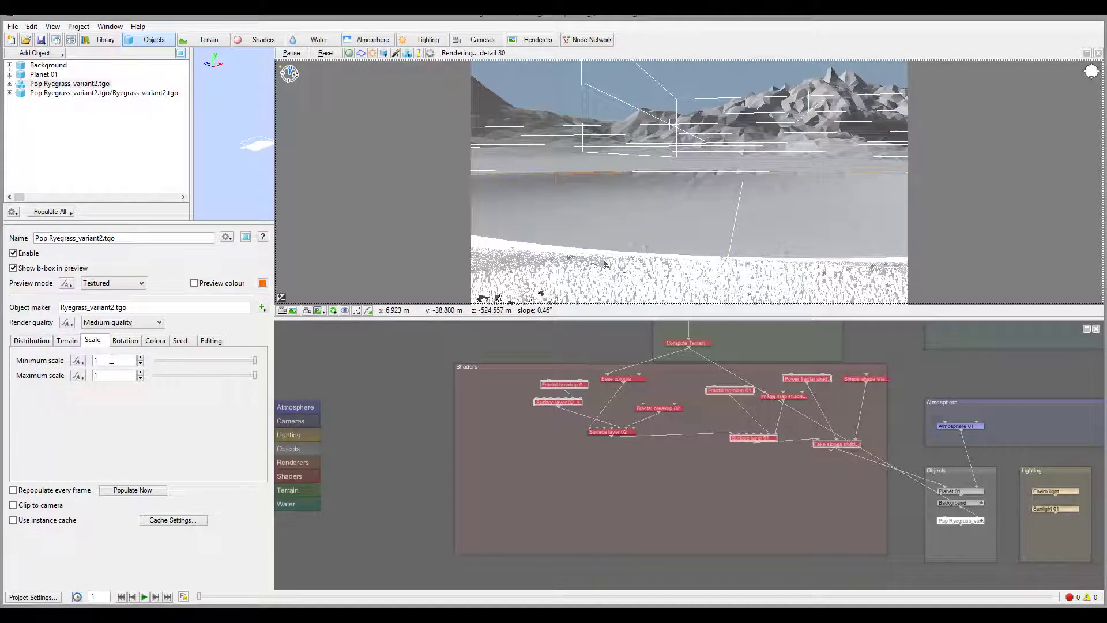
{"action": "double_click", "coordinate": [112, 360]}
{"action": "type", "text": "2"}
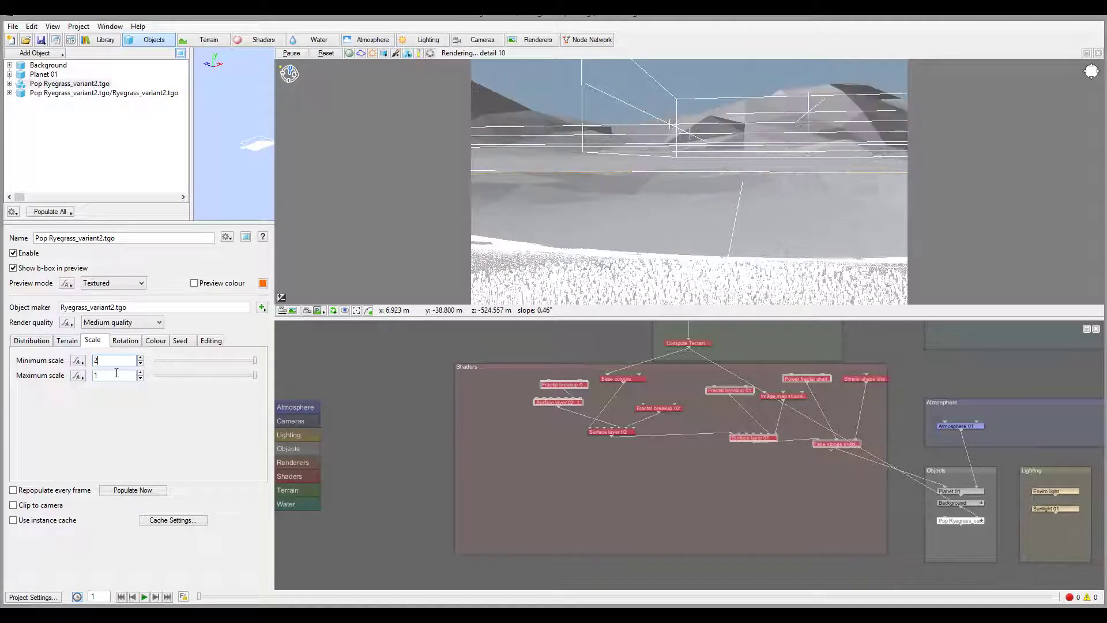
{"action": "key", "text": "Tab"}
{"action": "type", "text": "4"}
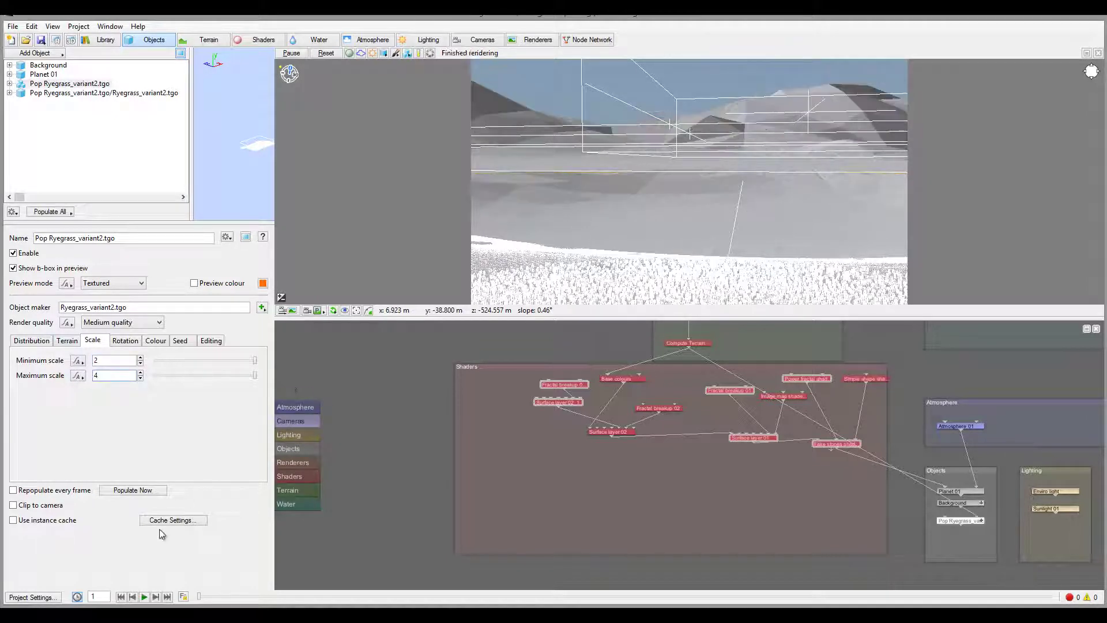
{"action": "left_click", "coordinate": [142, 489]}
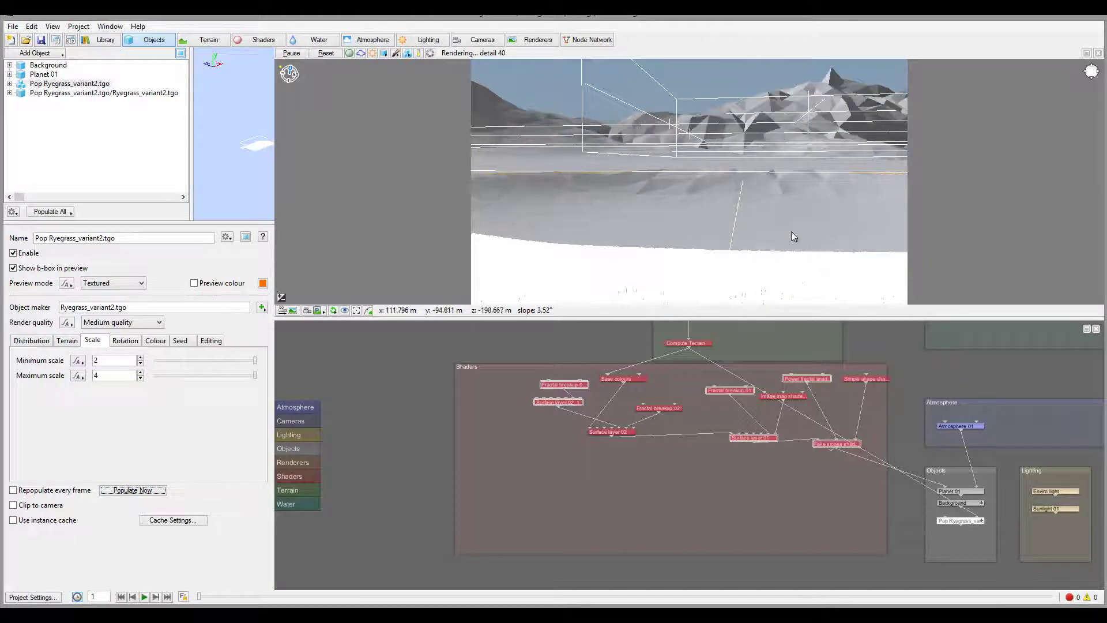
{"action": "left_click", "coordinate": [56, 40]}
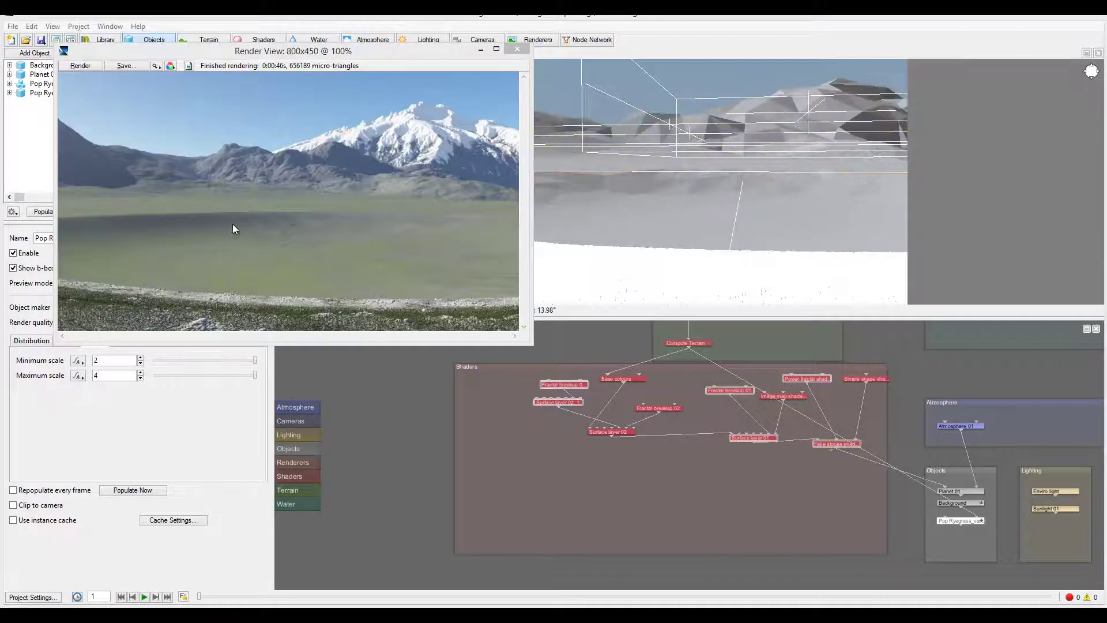
- Close the test render and enable the Lake 01 water object
{"action": "left_click", "coordinate": [517, 49]}
{"action": "left_click", "coordinate": [299, 41]}
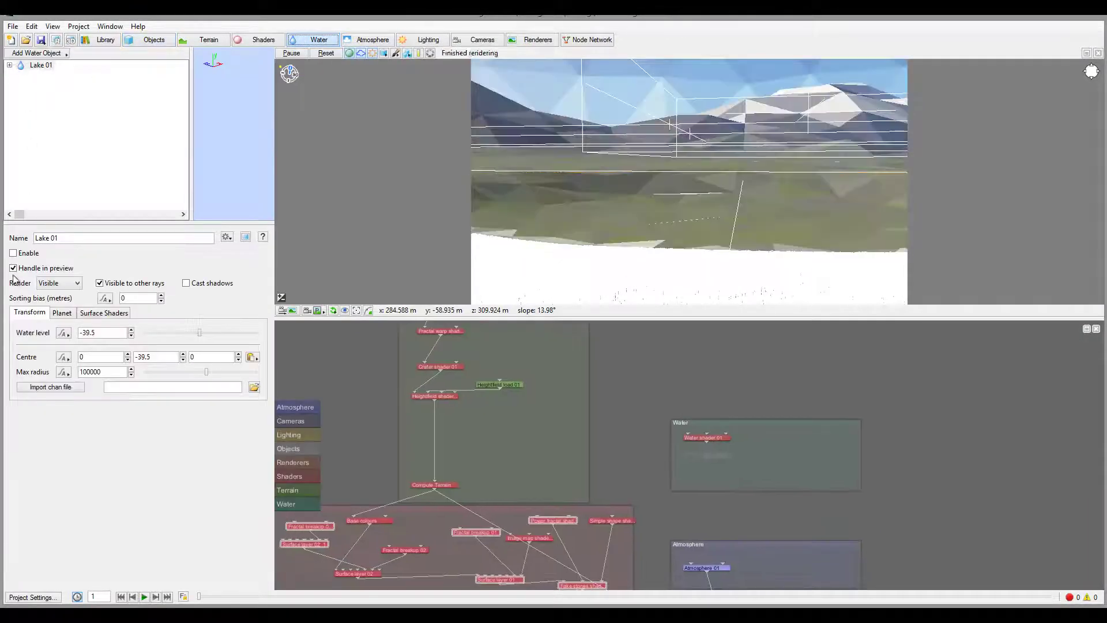
{"action": "left_click", "coordinate": [13, 254]}
{"action": "left_click", "coordinate": [13, 254]}
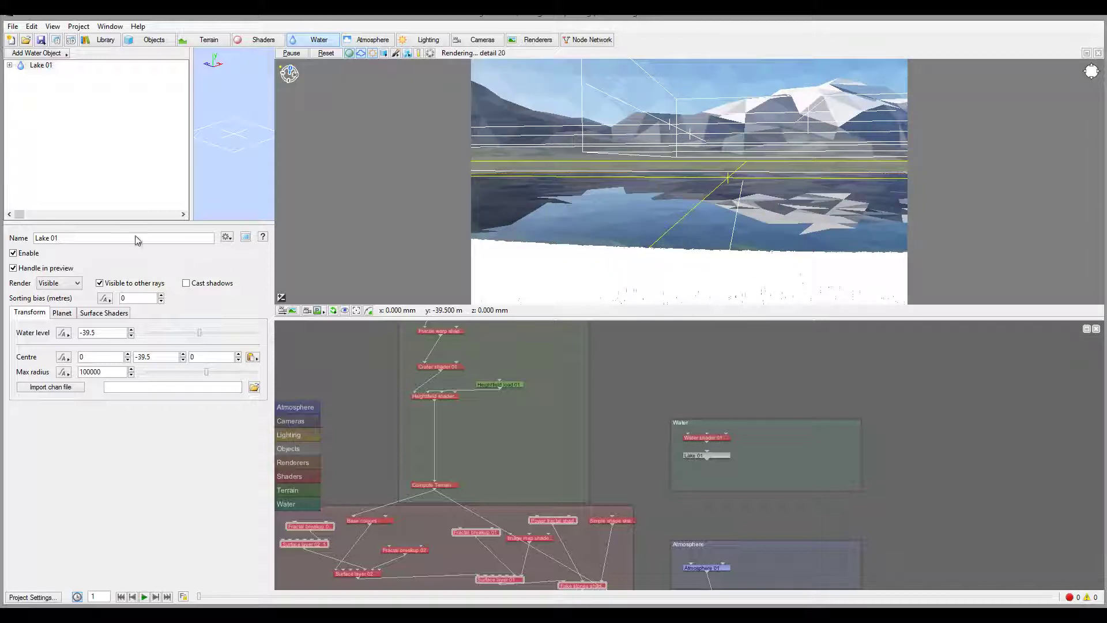
- Set ryegrass spacing to 1 by 1, repopulate, render the lake scene, then close the render
{"action": "left_click", "coordinate": [148, 40]}
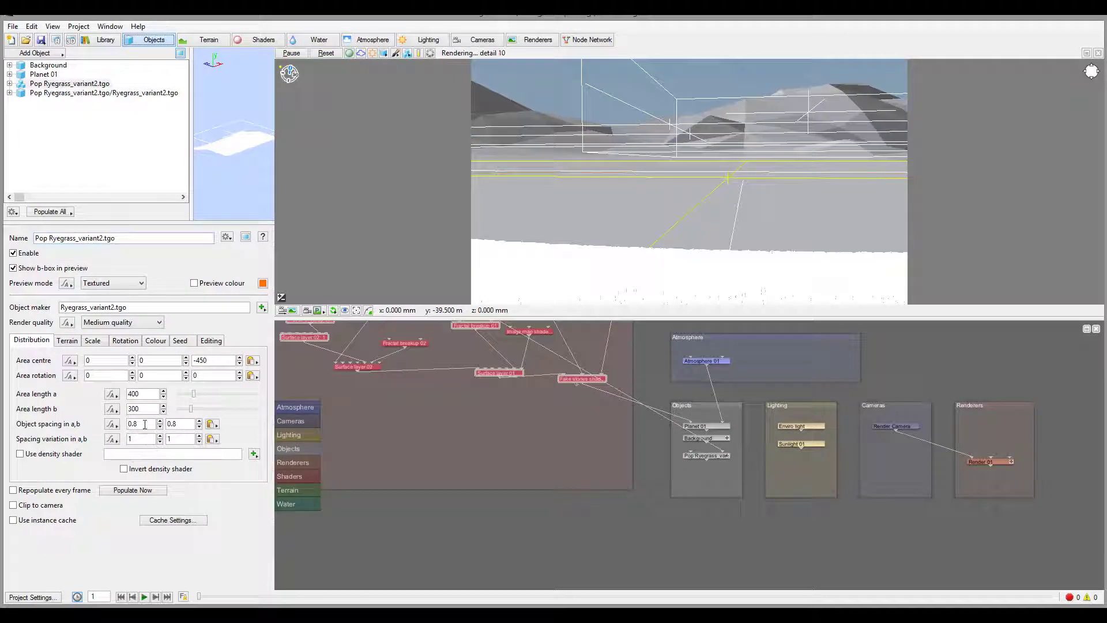
{"action": "double_click", "coordinate": [144, 427]}
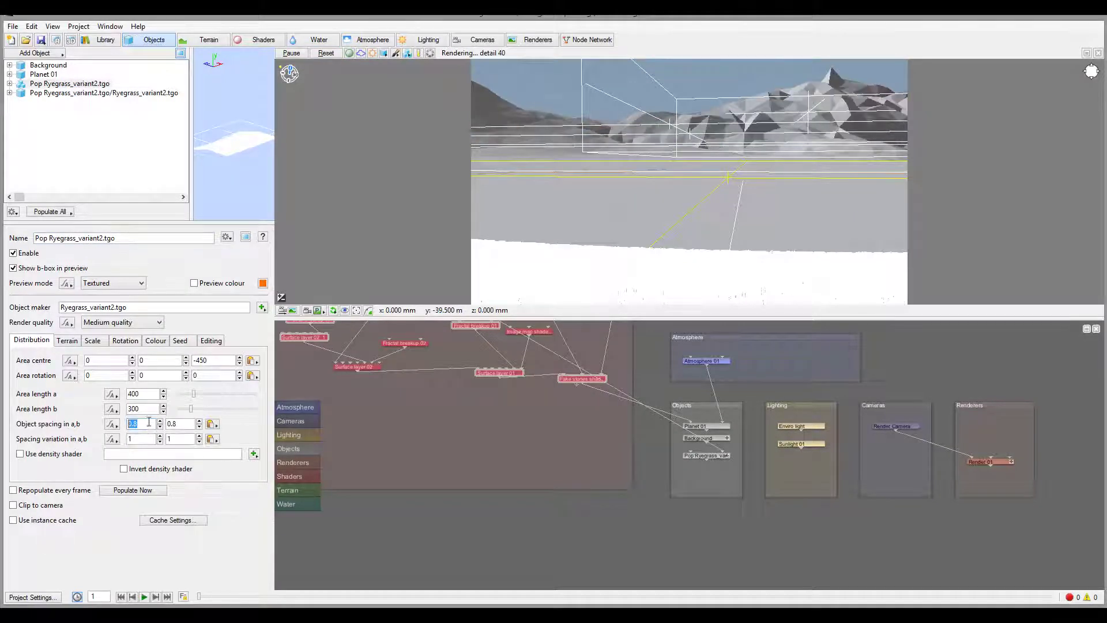
{"action": "type", "text": "1"}
{"action": "key", "text": "Tab"}
{"action": "type", "text": "1"}
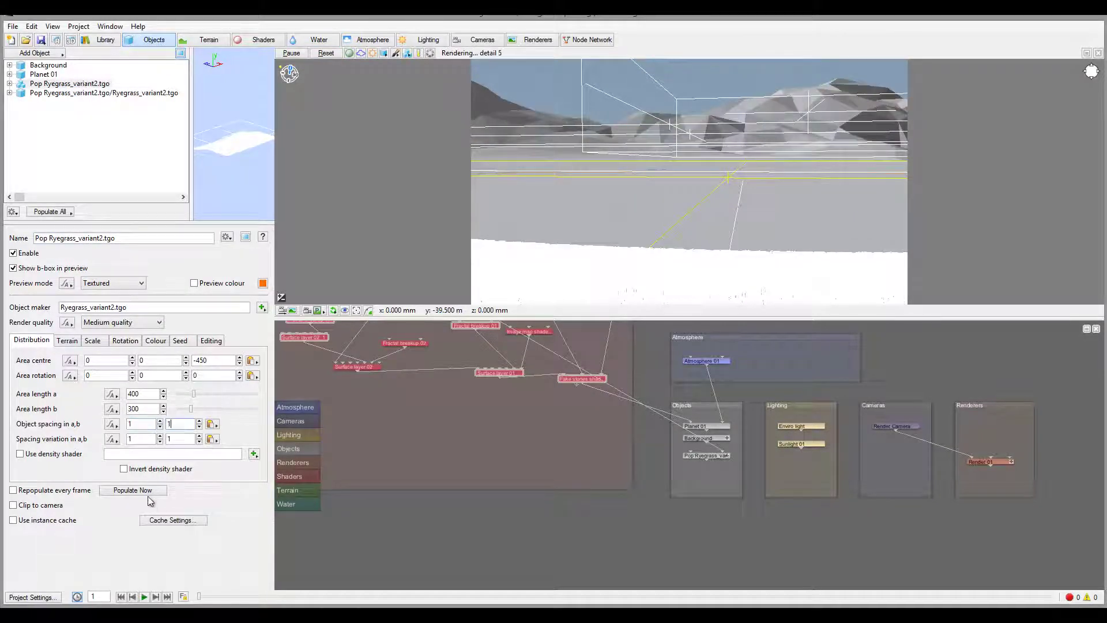
{"action": "left_click", "coordinate": [147, 492]}
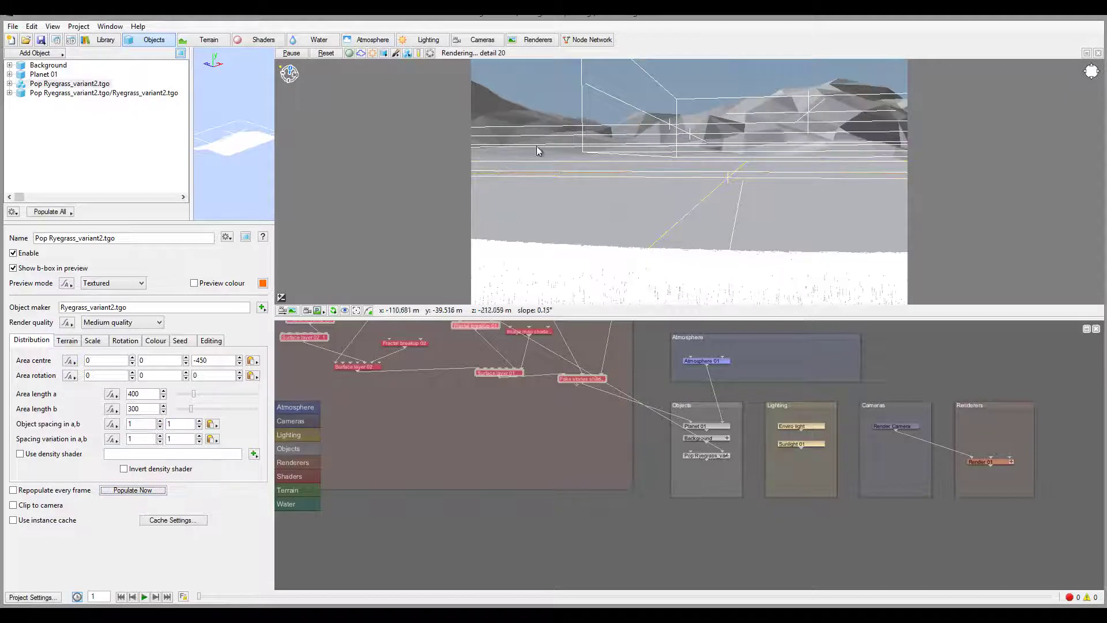
{"action": "left_click", "coordinate": [57, 40]}
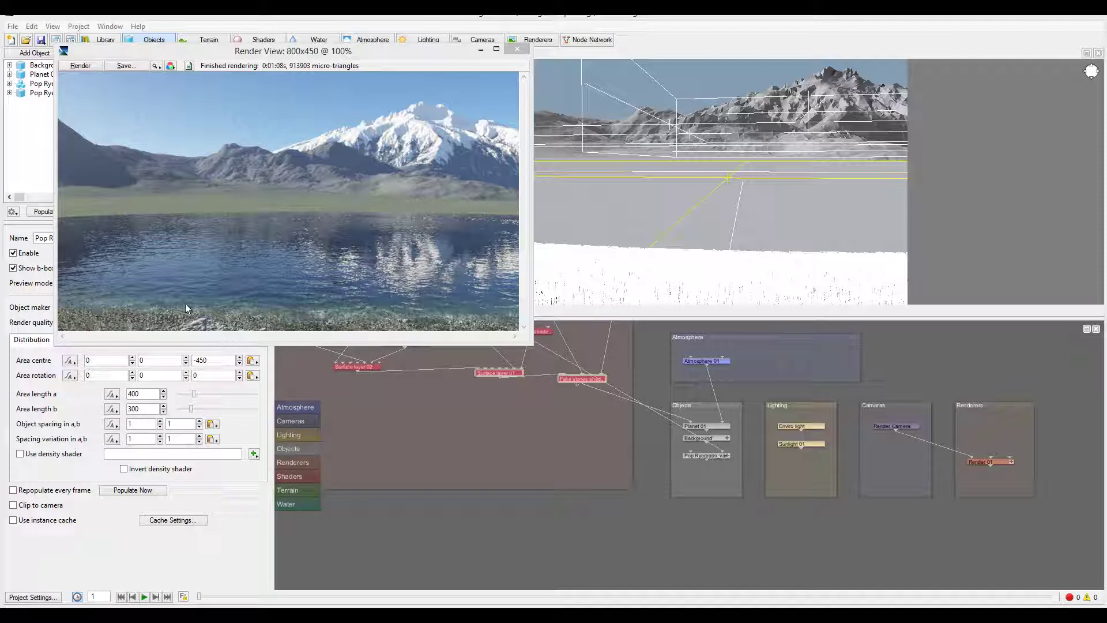
{"action": "left_click", "coordinate": [516, 48]}
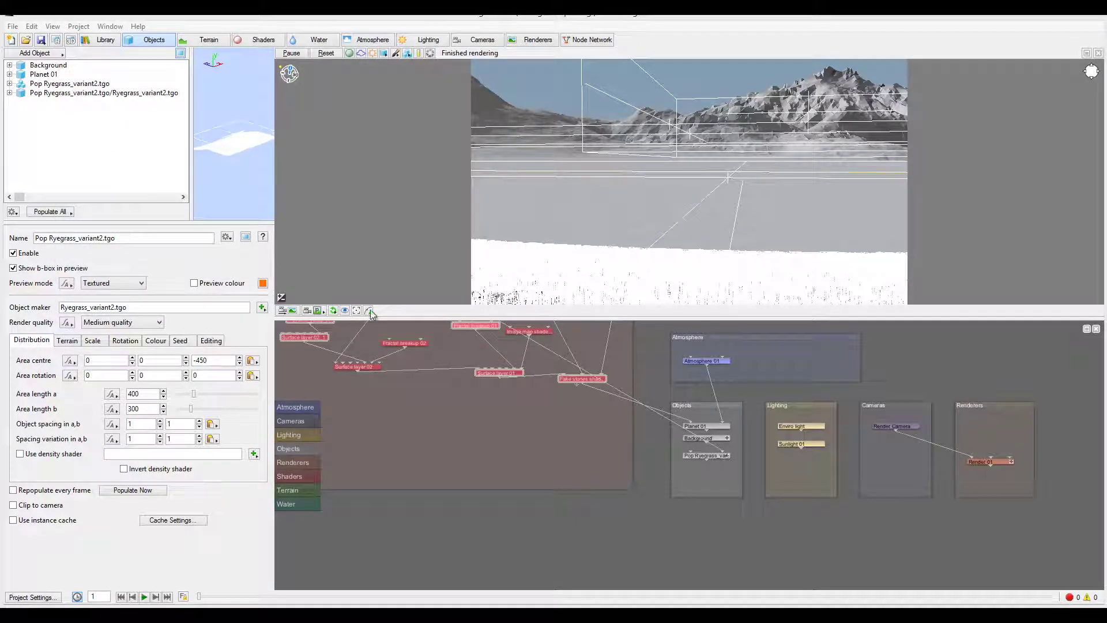
- Import Ryegrass_variant1.tgo from the object library as a new grass population
{"action": "left_click_drag", "start_coordinate": [700, 456], "coordinate": [700, 463]}
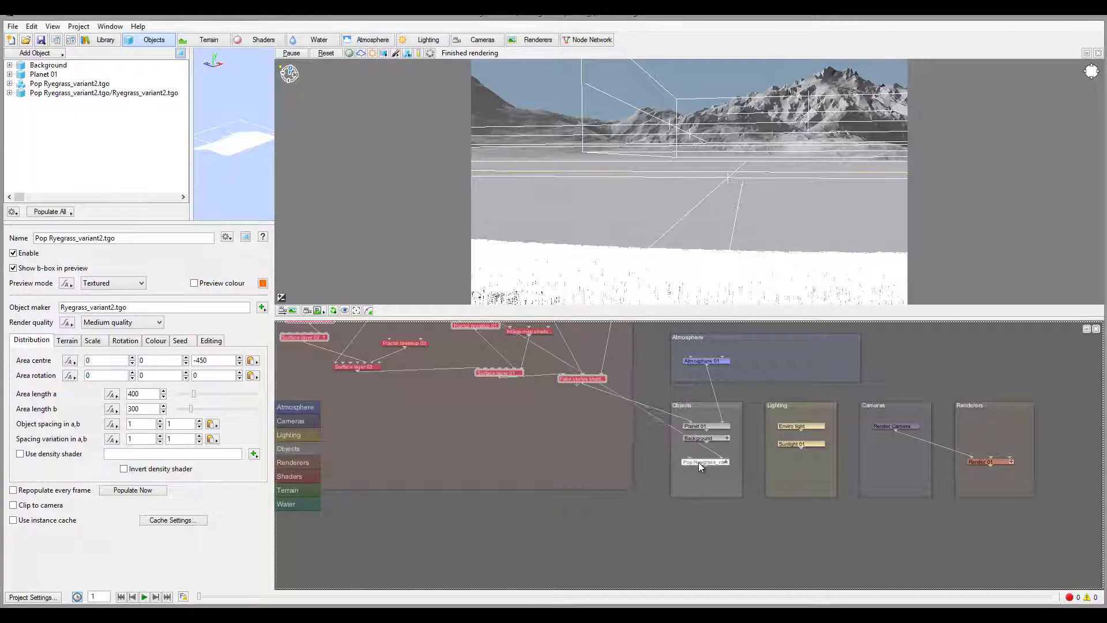
{"action": "left_click", "coordinate": [51, 55]}
{"action": "mouse_move", "coordinate": [122, 72]}
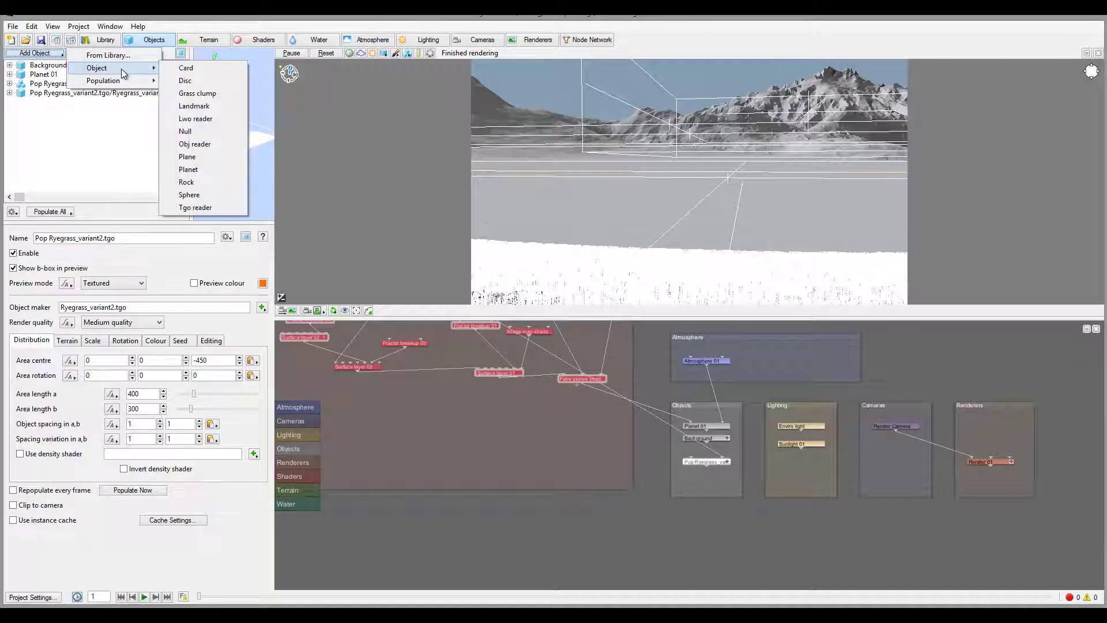
{"action": "left_click", "coordinate": [108, 55]}
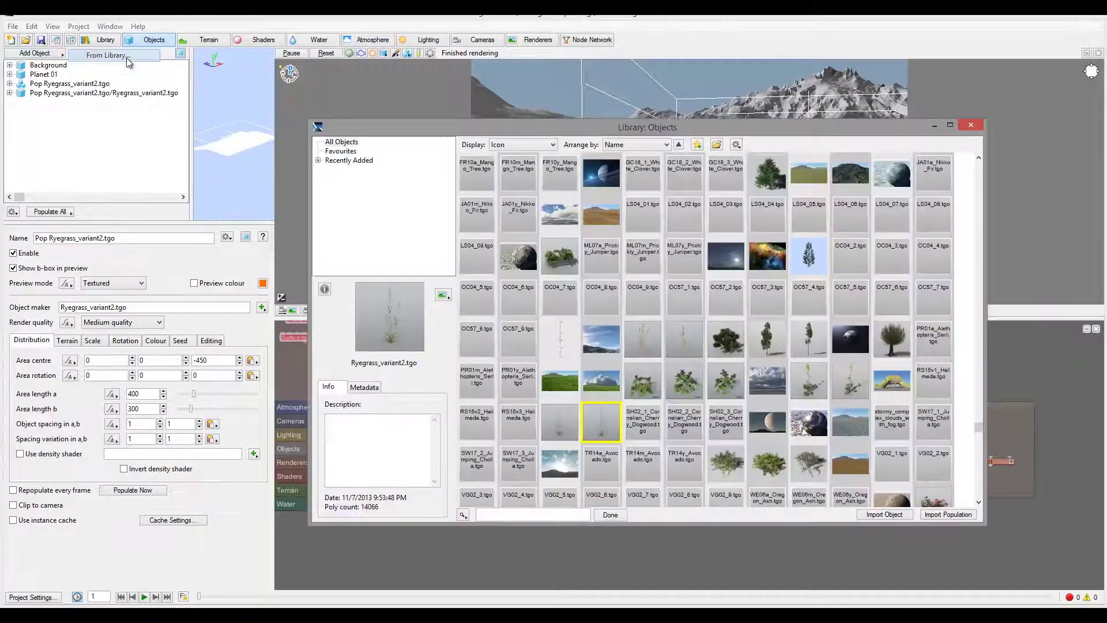
{"action": "left_click", "coordinate": [568, 416]}
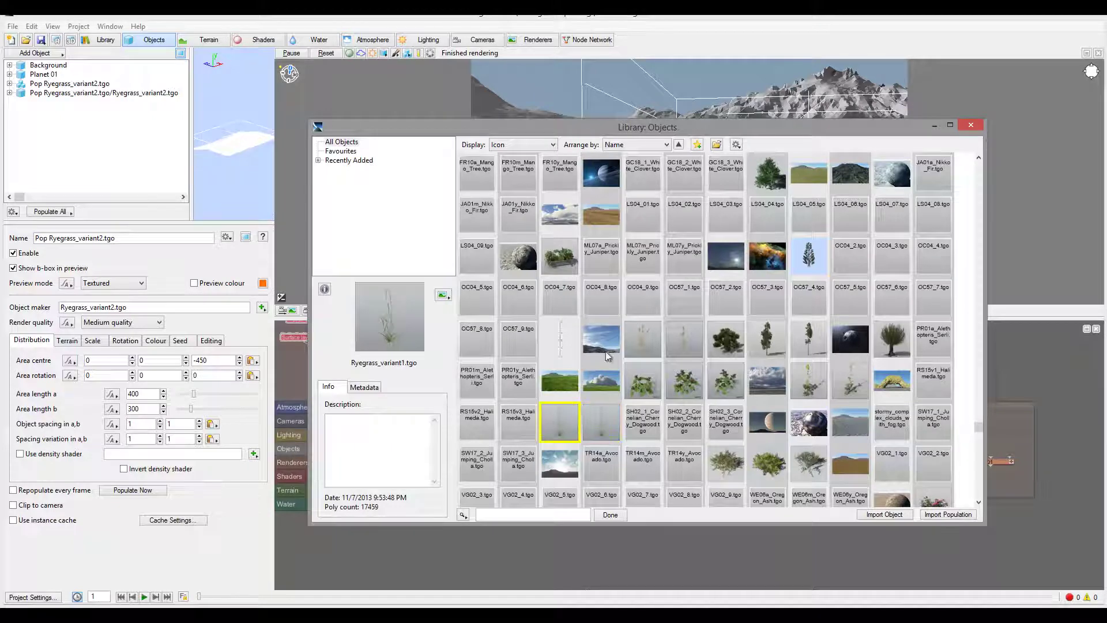
{"action": "left_click", "coordinate": [948, 514]}
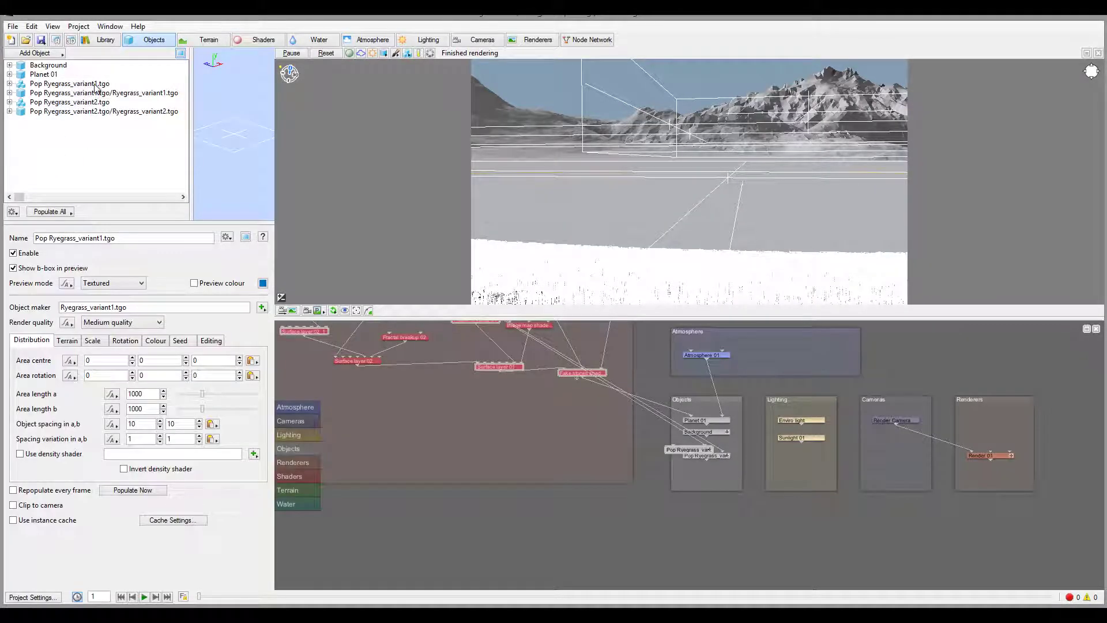
{"action": "left_click", "coordinate": [95, 102]}
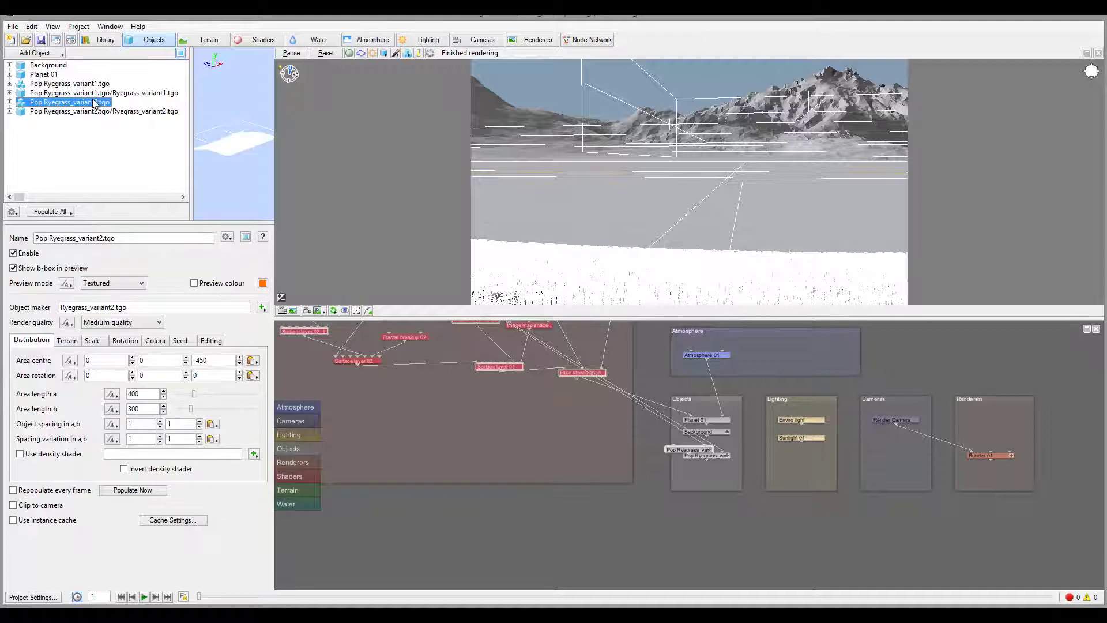
{"action": "left_click", "coordinate": [86, 93]}
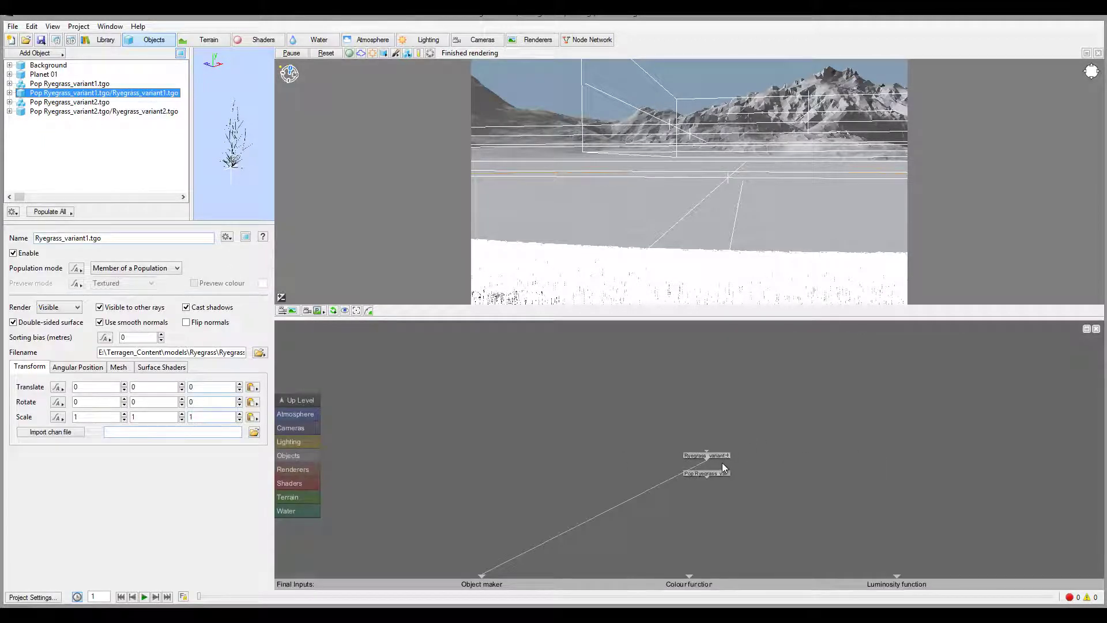
{"action": "left_click_drag", "start_coordinate": [704, 455], "coordinate": [527, 502]}
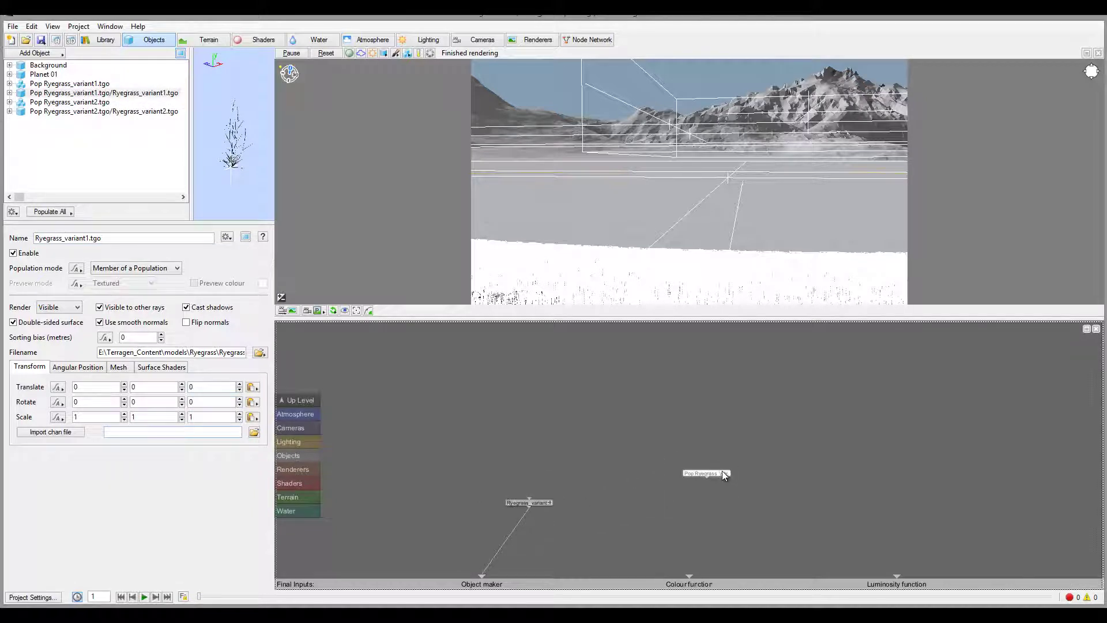
{"action": "right_click", "coordinate": [722, 346]}
{"action": "left_click", "coordinate": [617, 458]}
{"action": "left_click_drag", "start_coordinate": [622, 462], "coordinate": [559, 478]}
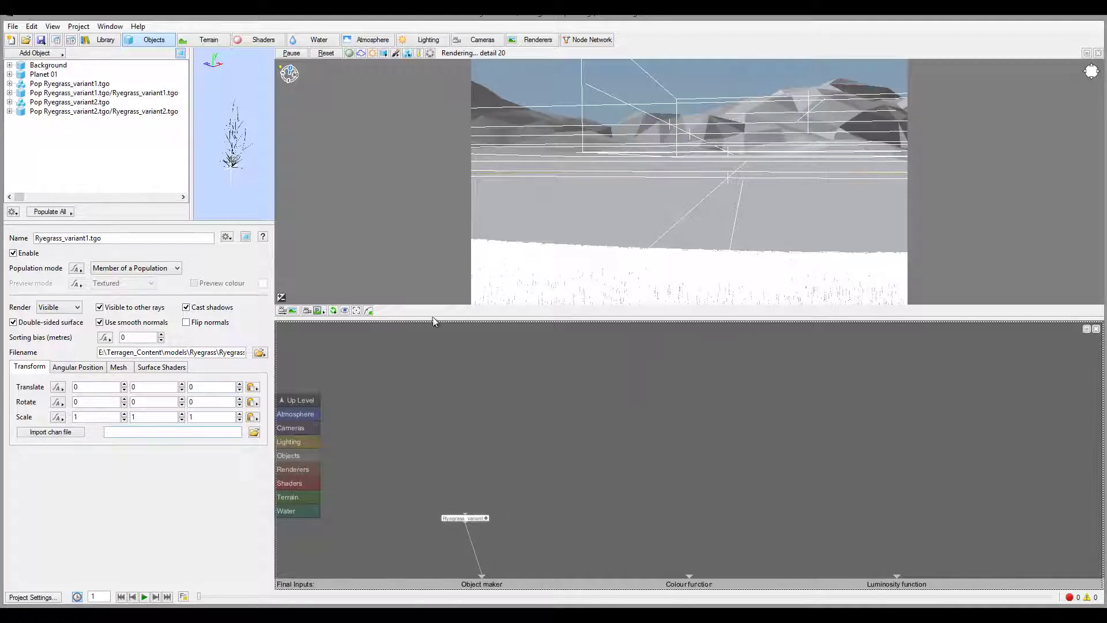
{"action": "left_click_drag", "start_coordinate": [438, 324], "coordinate": [471, 504]}
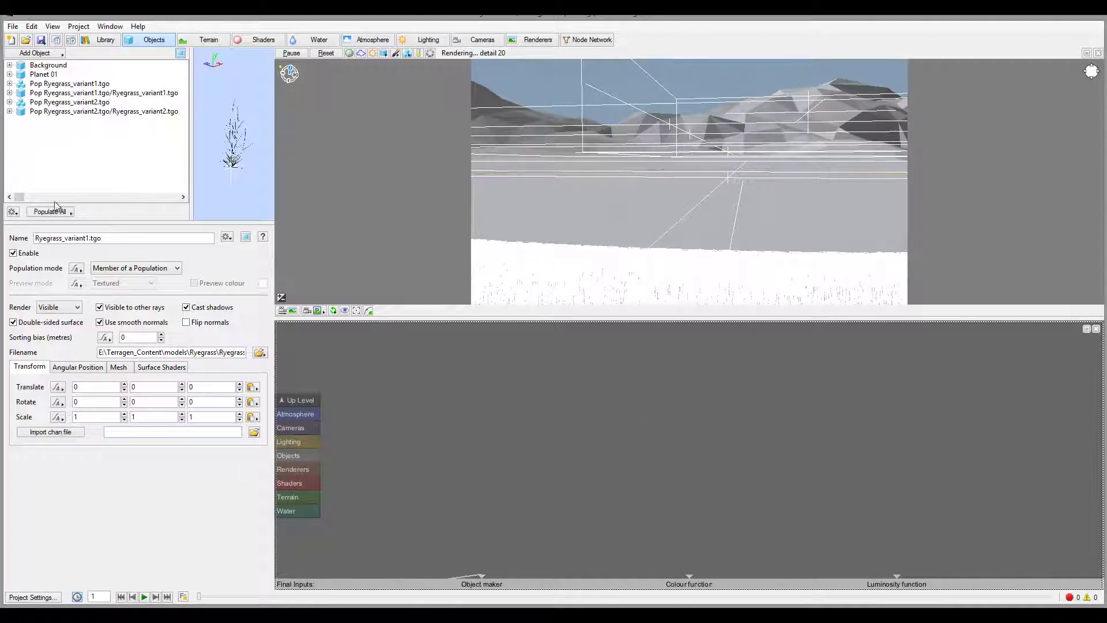
{"action": "left_click", "coordinate": [79, 102]}
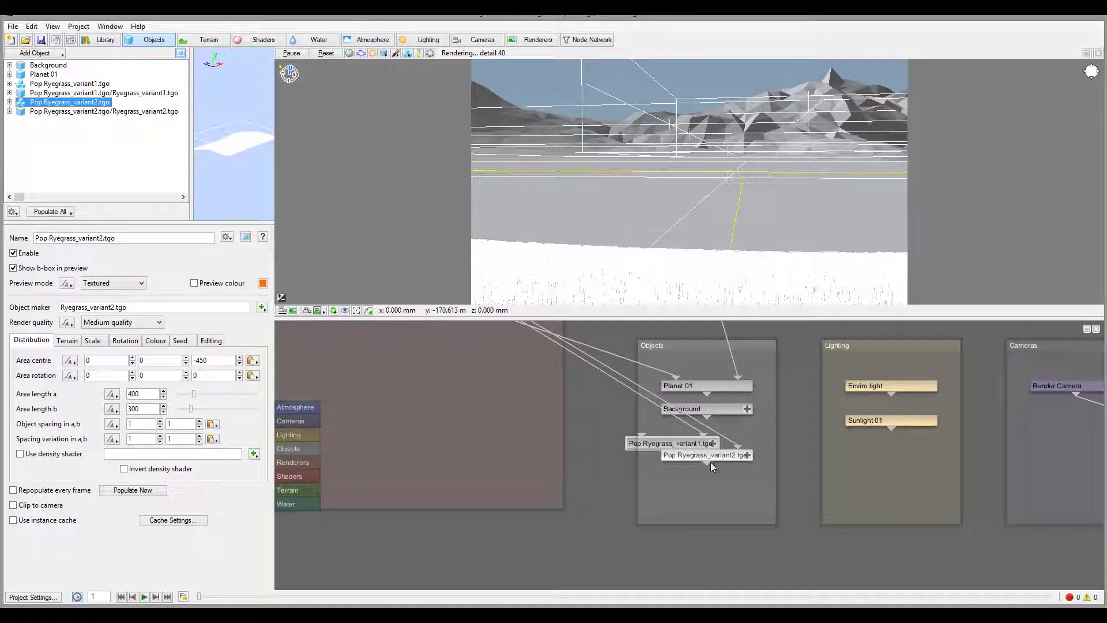
- Arrange both ryegrass population nodes in the Objects group and open variant1's settings
{"action": "left_click_drag", "start_coordinate": [710, 456], "coordinate": [733, 502]}
{"action": "left_click_drag", "start_coordinate": [686, 443], "coordinate": [732, 444]}
{"action": "left_click_drag", "start_coordinate": [731, 500], "coordinate": [731, 478]}
{"action": "left_click", "coordinate": [722, 446]}
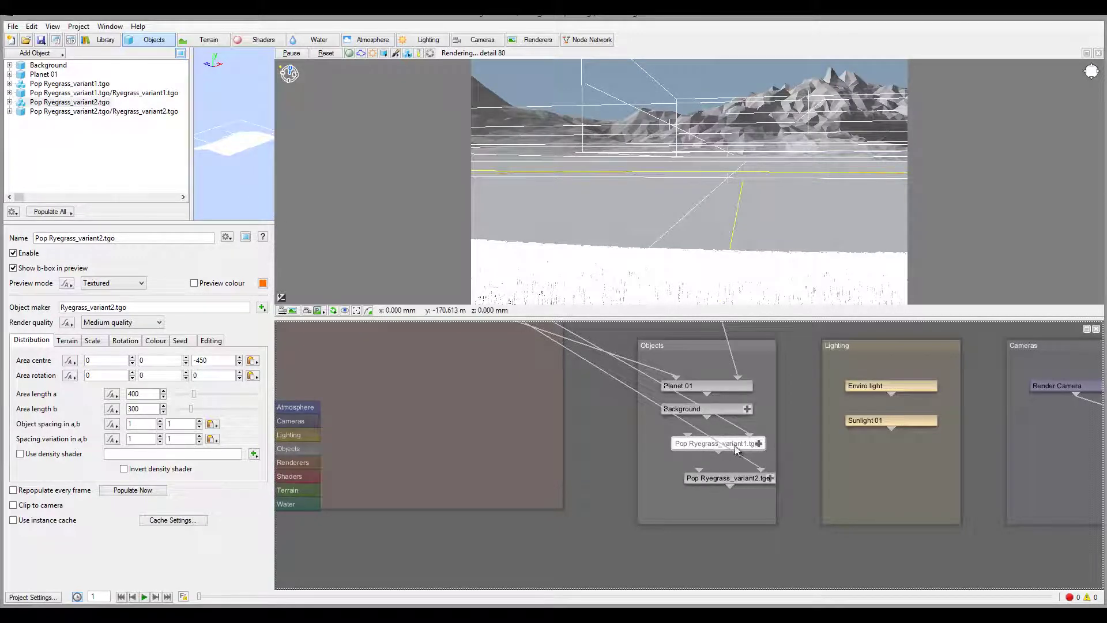
{"action": "double_click", "coordinate": [734, 448]}
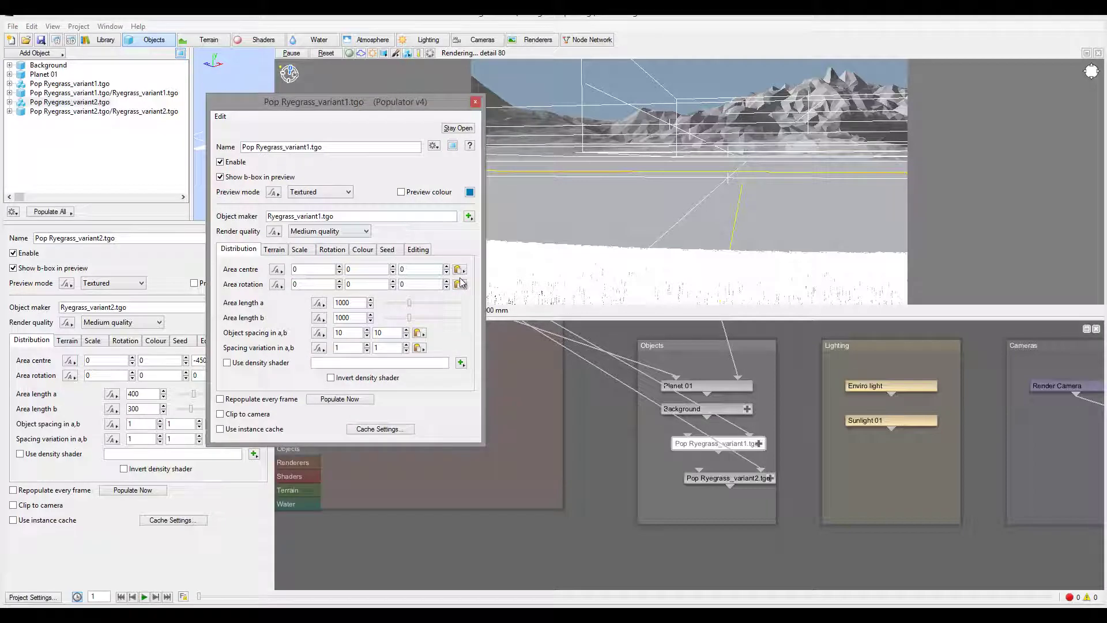
{"action": "double_click", "coordinate": [736, 477]}
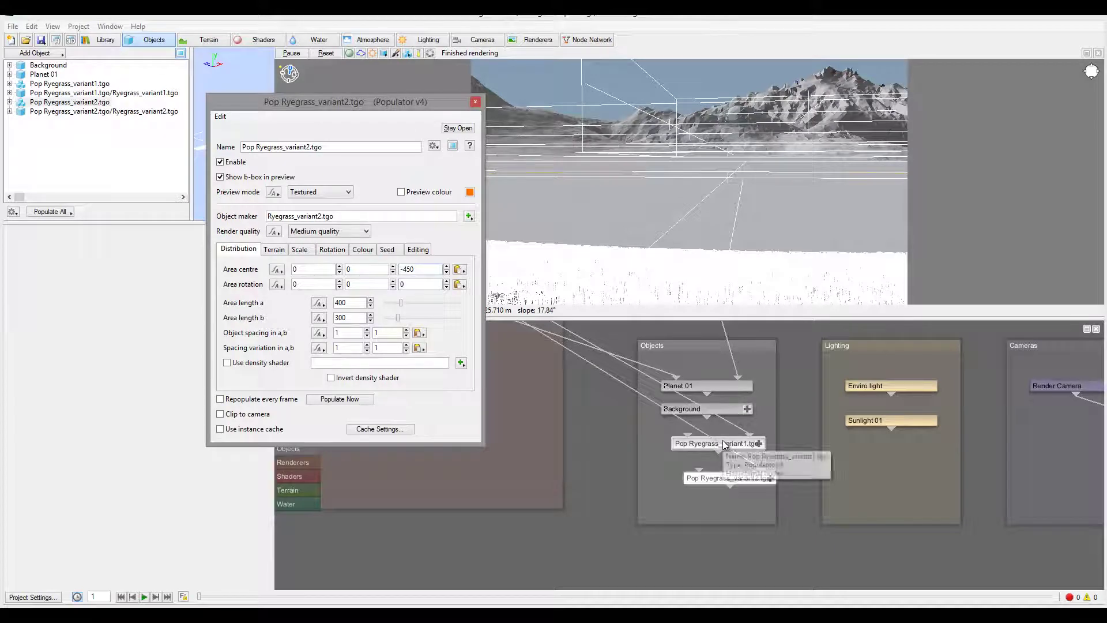
{"action": "double_click", "coordinate": [718, 442]}
- Set variant1's area to 400 by 300 centred at Z -450
{"action": "double_click", "coordinate": [353, 302]}
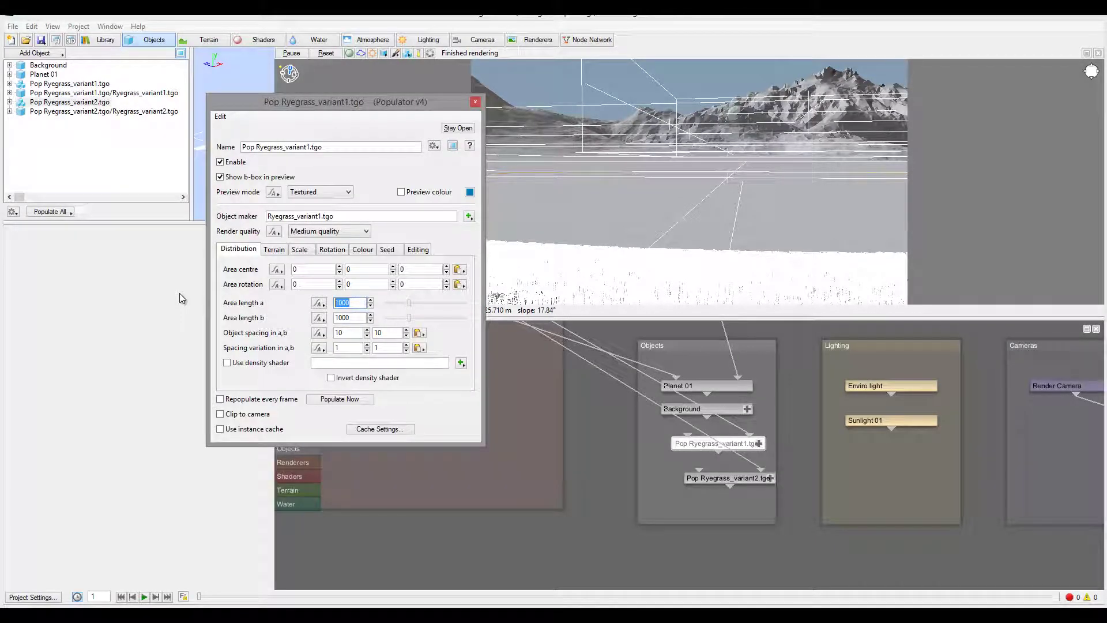
{"action": "type", "text": "400"}
{"action": "key", "text": "Tab"}
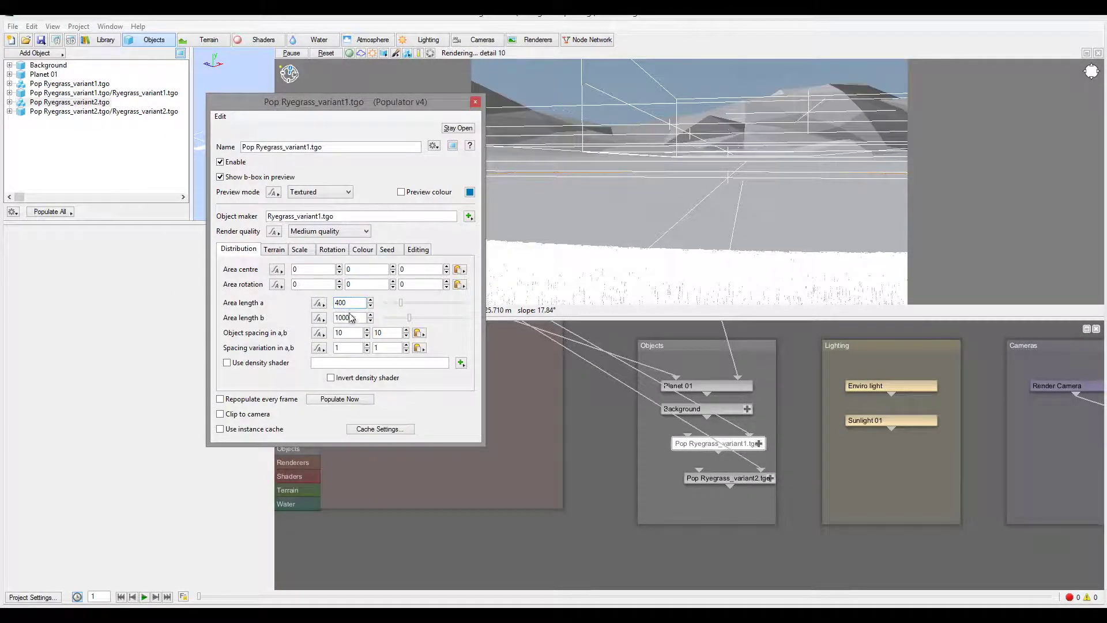
{"action": "type", "text": "300"}
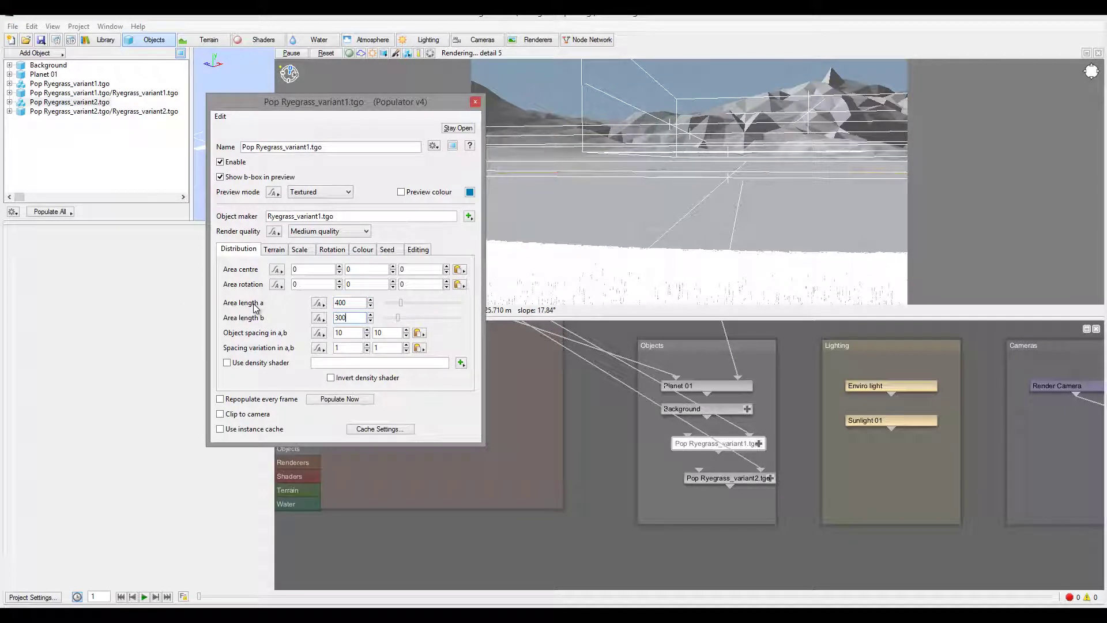
{"action": "key", "text": "Tab"}
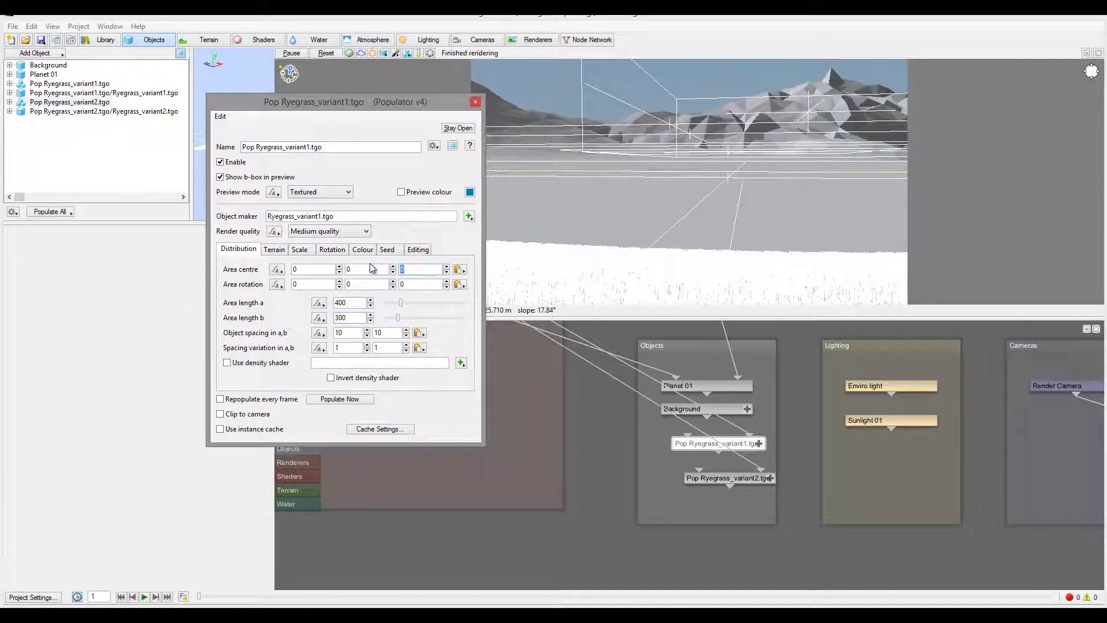
{"action": "type", "text": "-450"}
{"action": "key", "text": "Return"}
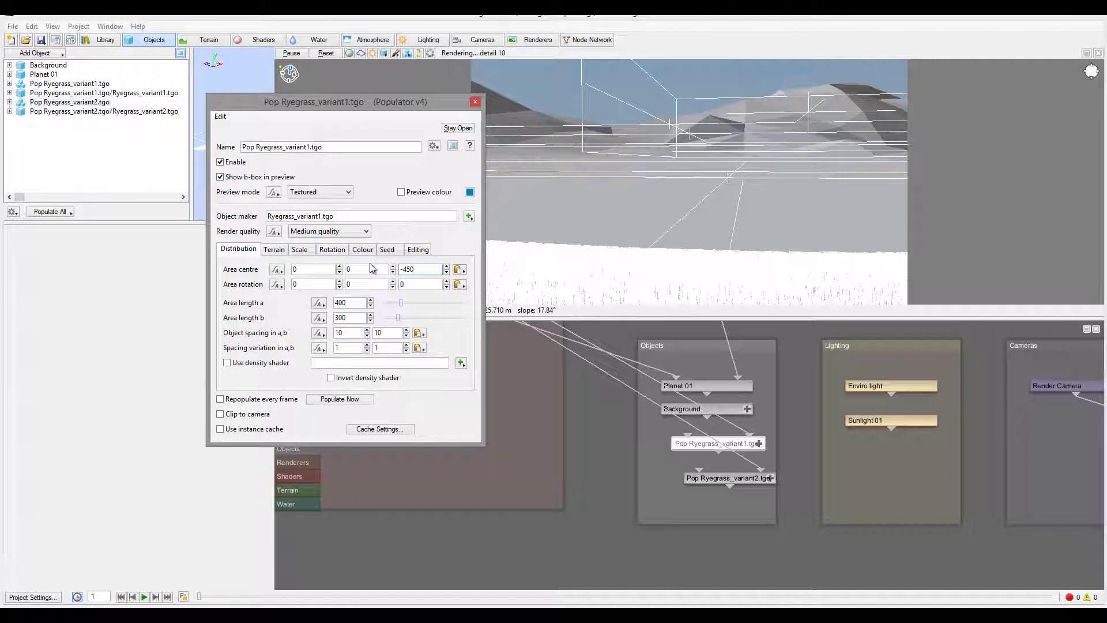
- Set variant1's object spacing to 2 by 2
{"action": "double_click", "coordinate": [351, 337]}
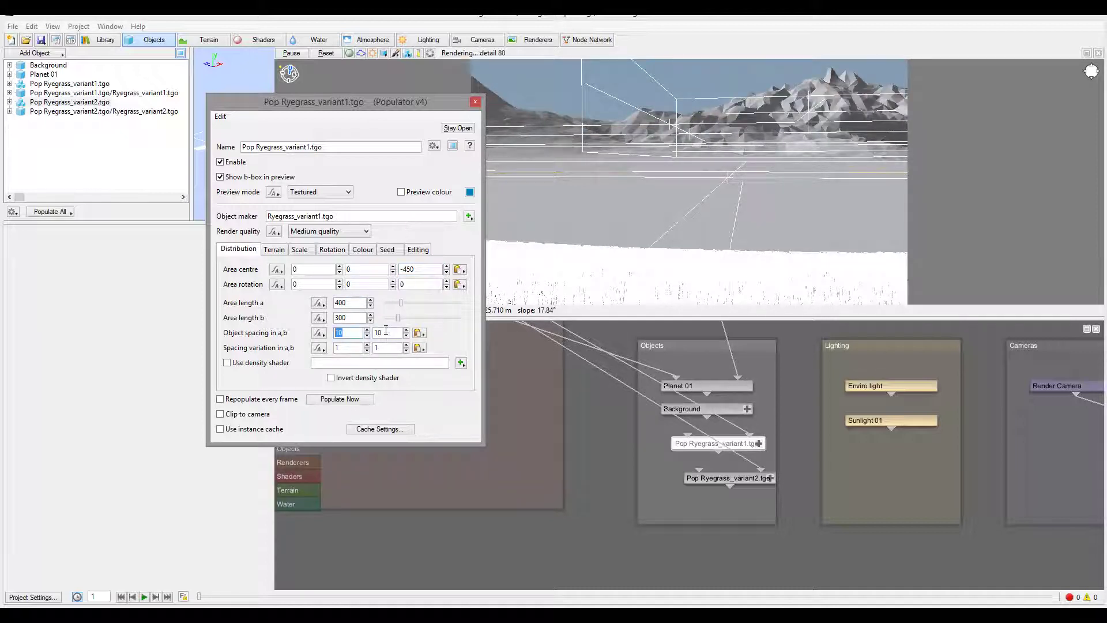
{"action": "type", "text": "2"}
{"action": "key", "text": "Tab"}
{"action": "type", "text": "2"}
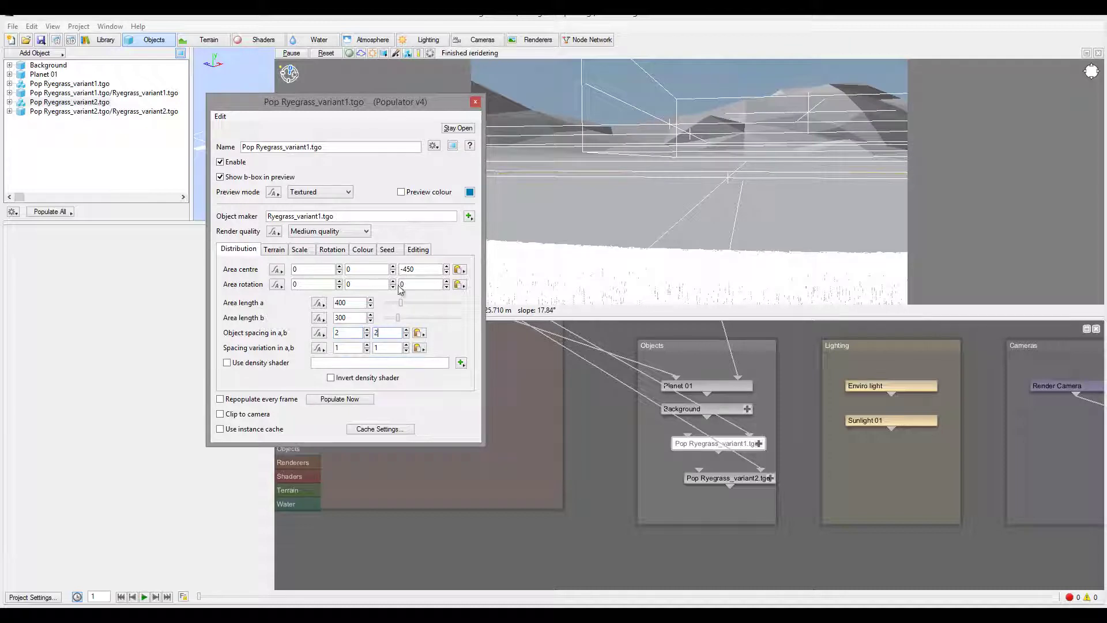
{"action": "key", "text": "Return"}
- Set the variant2 population's object spacing to 2 by 2
{"action": "left_click", "coordinate": [715, 478]}
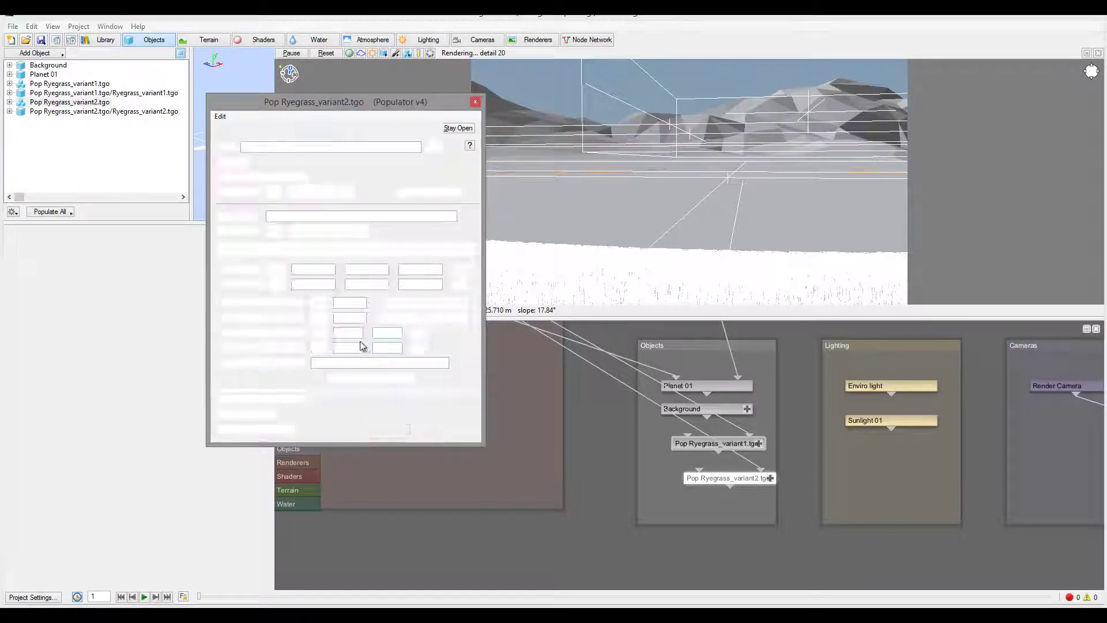
{"action": "type", "text": "2"}
{"action": "key", "text": "Tab"}
{"action": "type", "text": "2"}
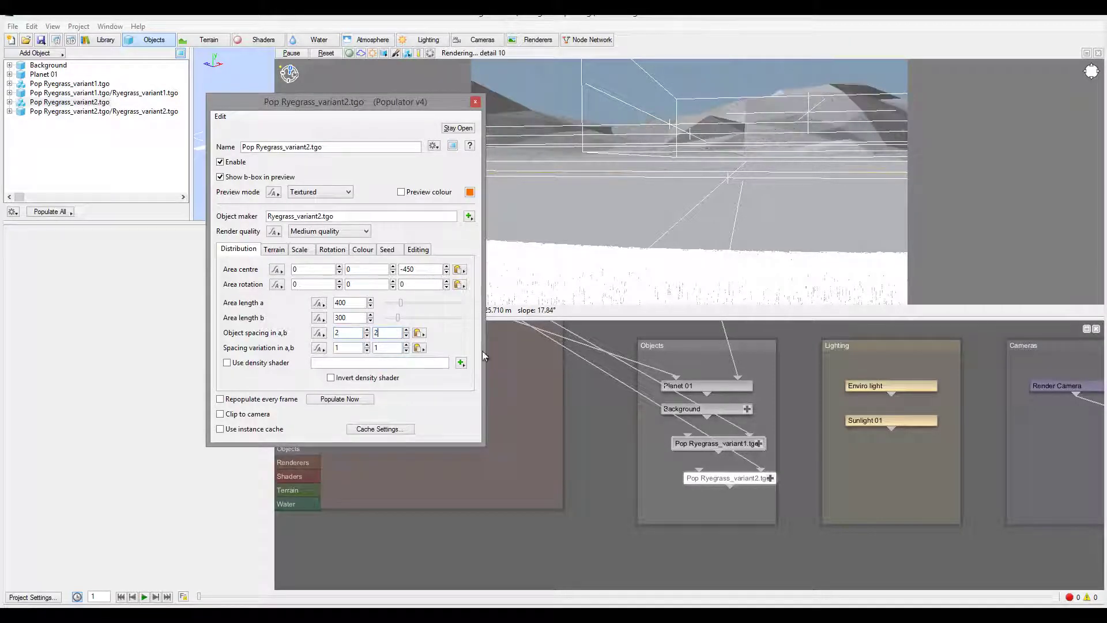
{"action": "left_click", "coordinate": [701, 445]}
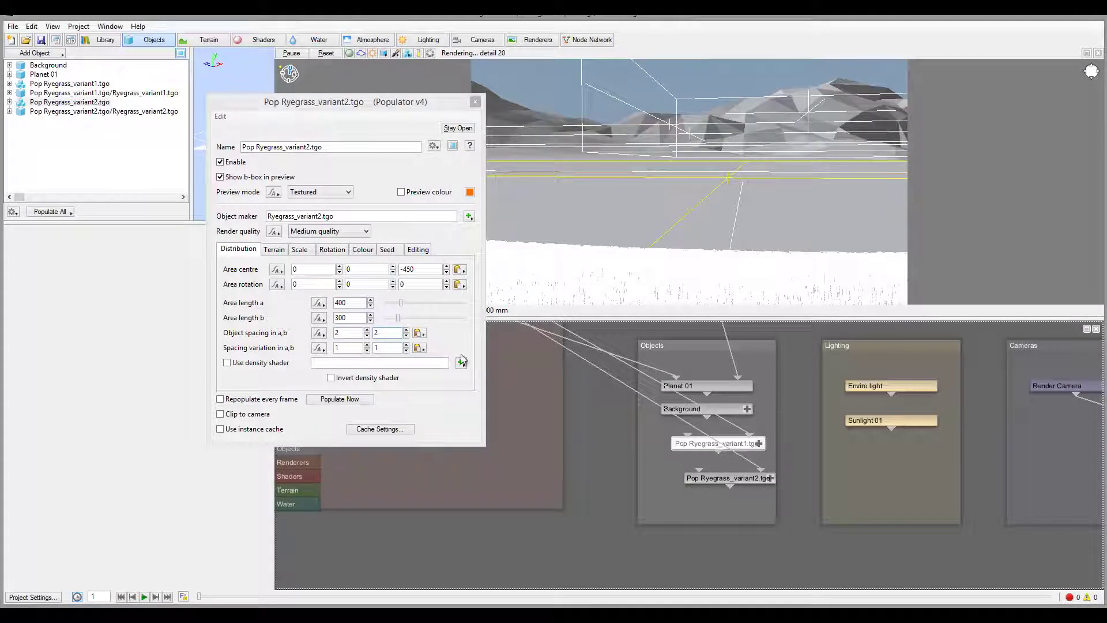
- Give variant1 a scale range of minimum 2 and maximum 4
{"action": "left_click", "coordinate": [691, 444]}
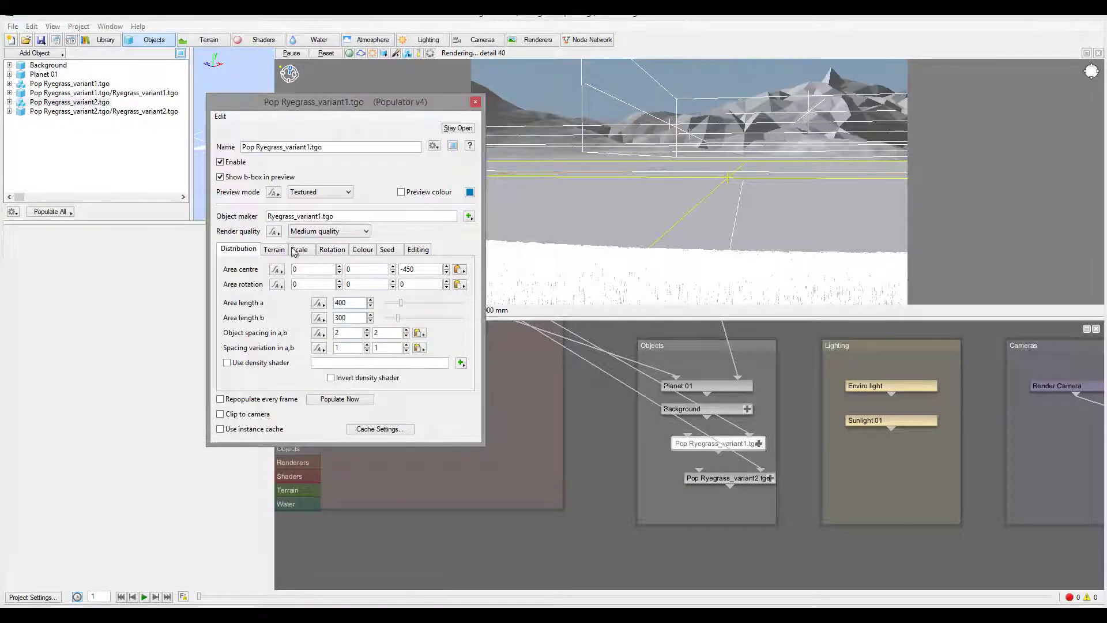
{"action": "left_click", "coordinate": [299, 249]}
{"action": "double_click", "coordinate": [319, 269]}
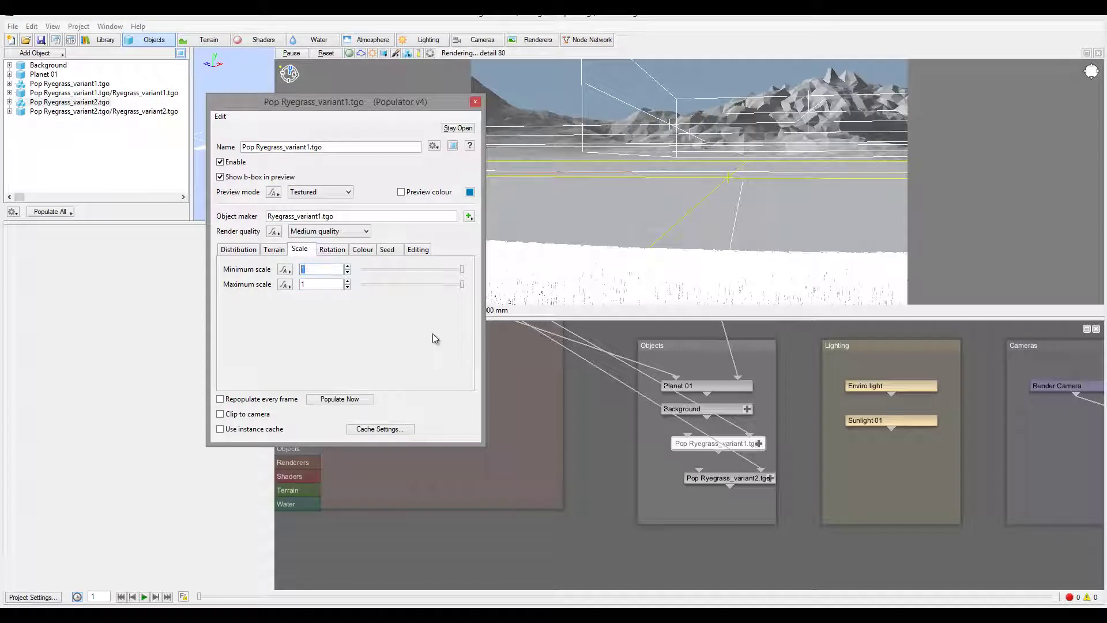
{"action": "type", "text": "2"}
{"action": "key", "text": "Tab"}
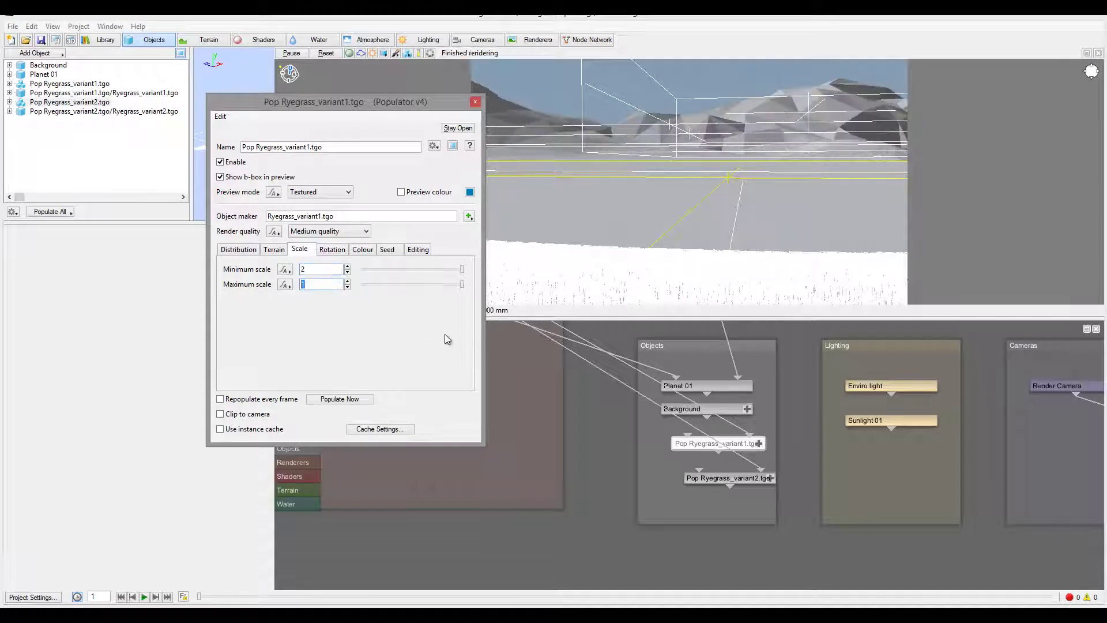
{"action": "type", "text": "4"}
{"action": "left_click", "coordinate": [352, 399]}
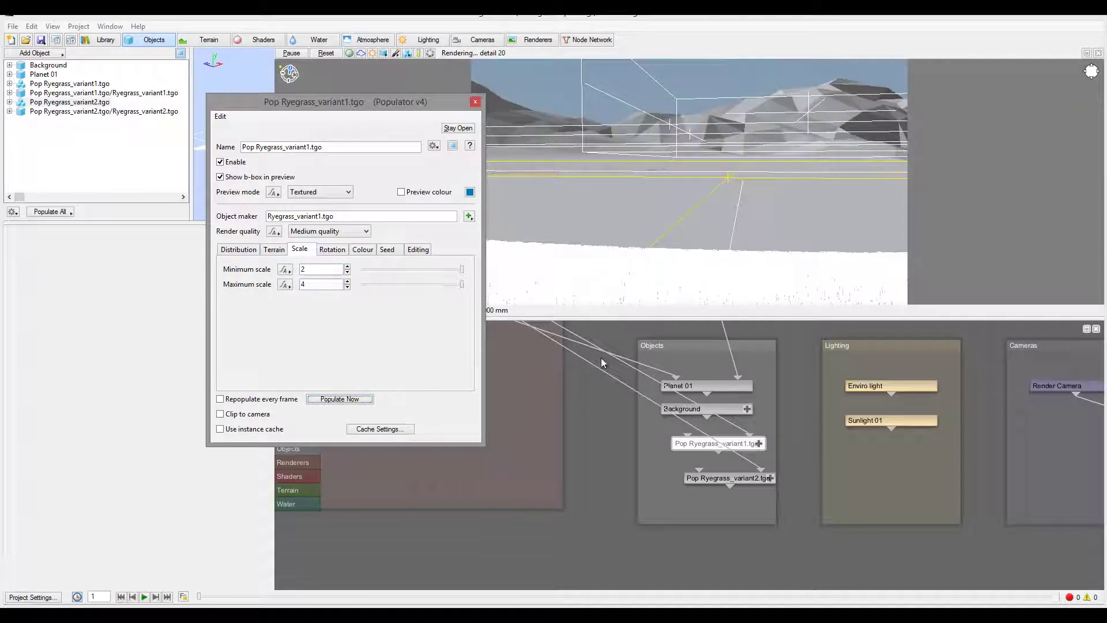
- Repopulate the grass and close the population editor
{"action": "left_click", "coordinate": [748, 478]}
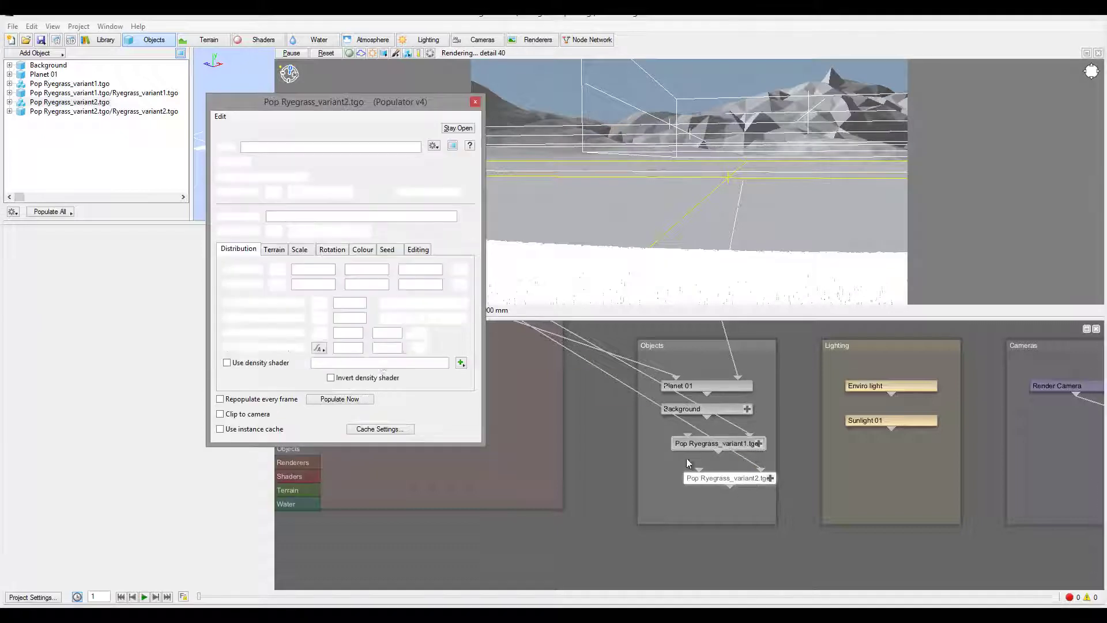
{"action": "left_click", "coordinate": [350, 399]}
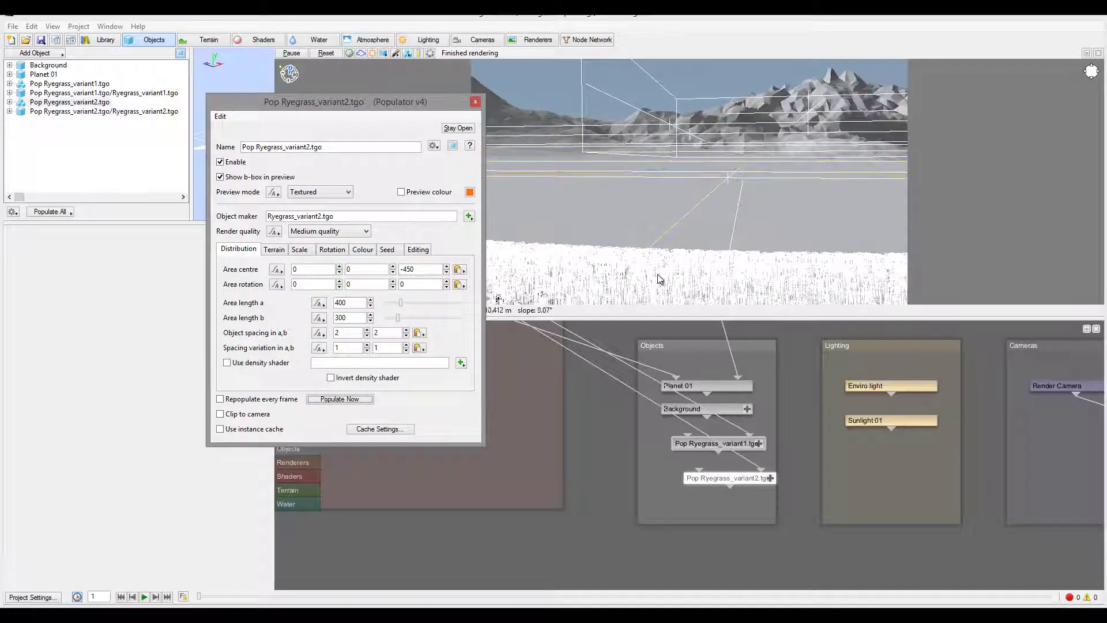
{"action": "left_click", "coordinate": [475, 103]}
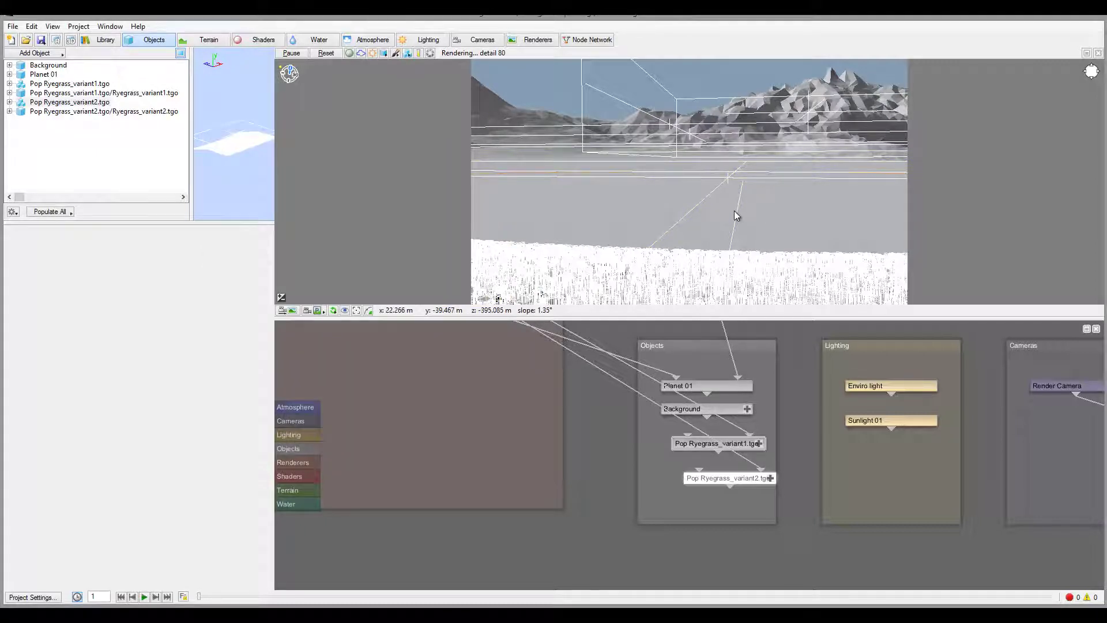